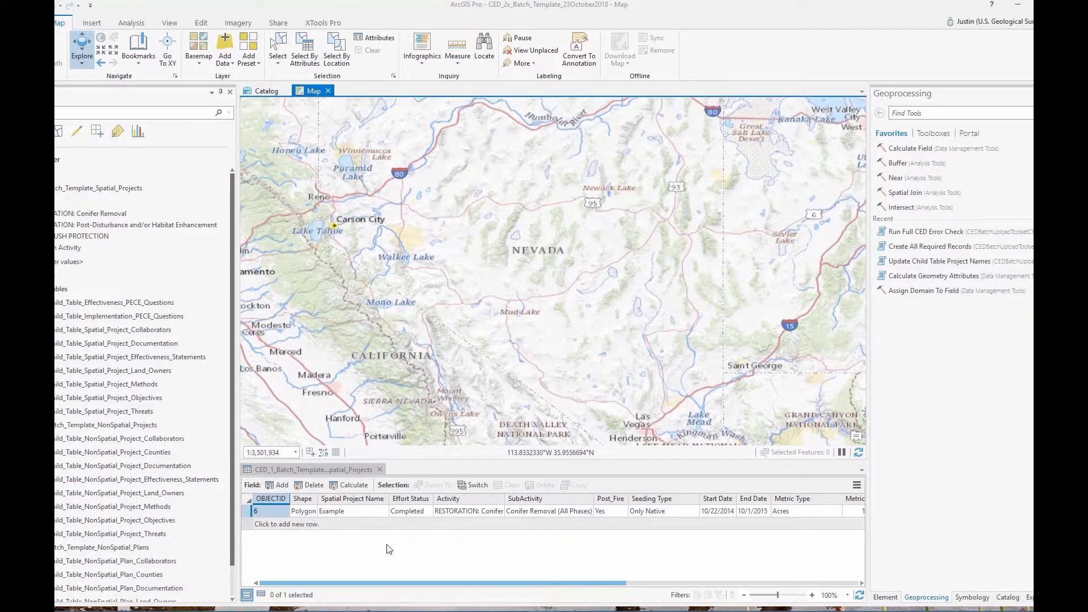
{"action": "left_click", "coordinate": [260, 92]}
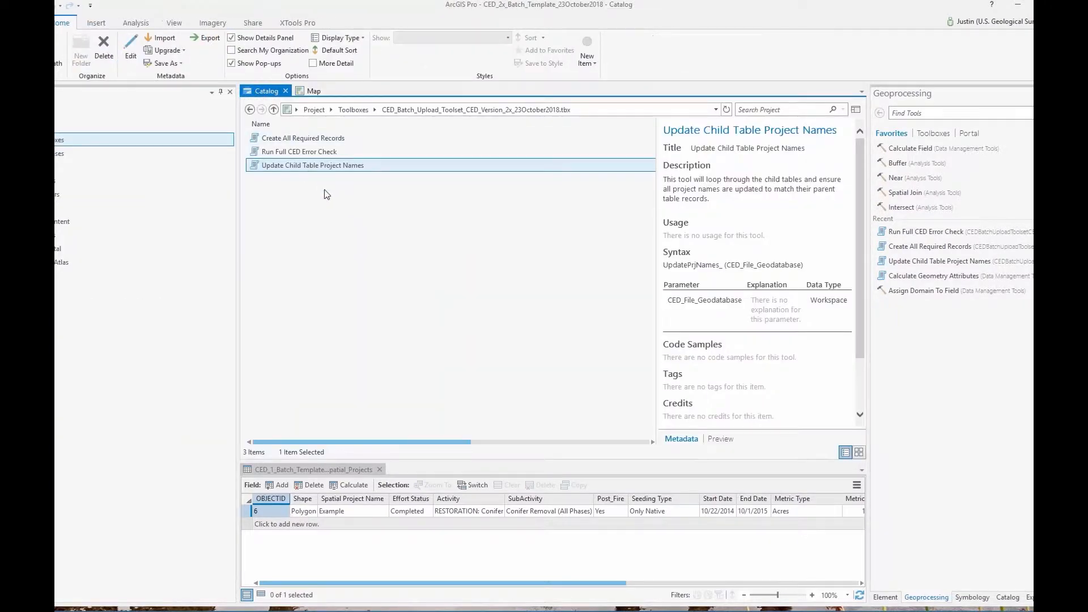
{"action": "left_click", "coordinate": [249, 110]}
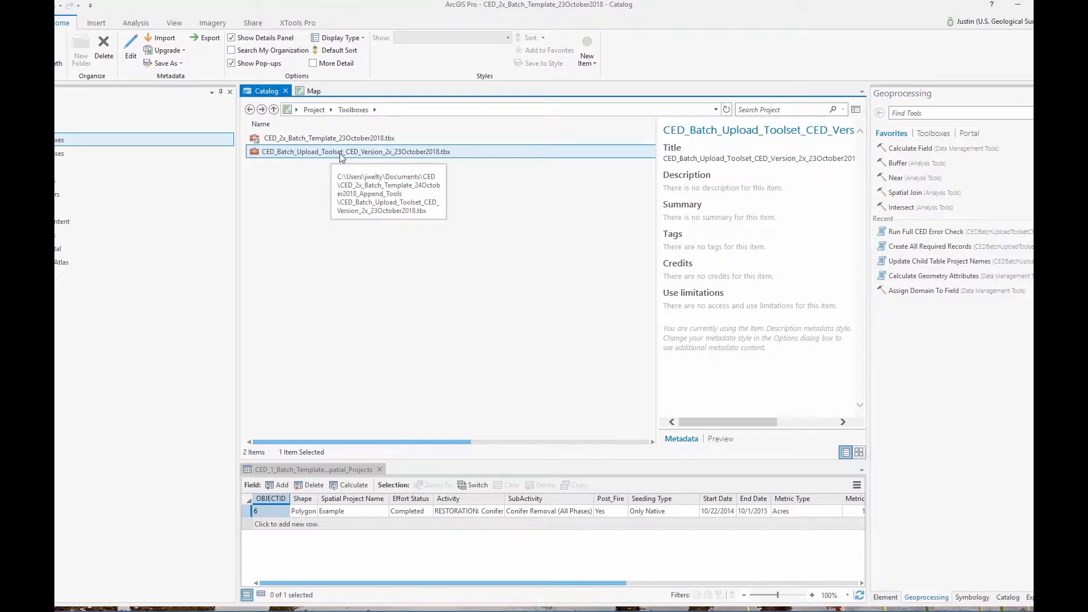
{"action": "double_click", "coordinate": [399, 151]}
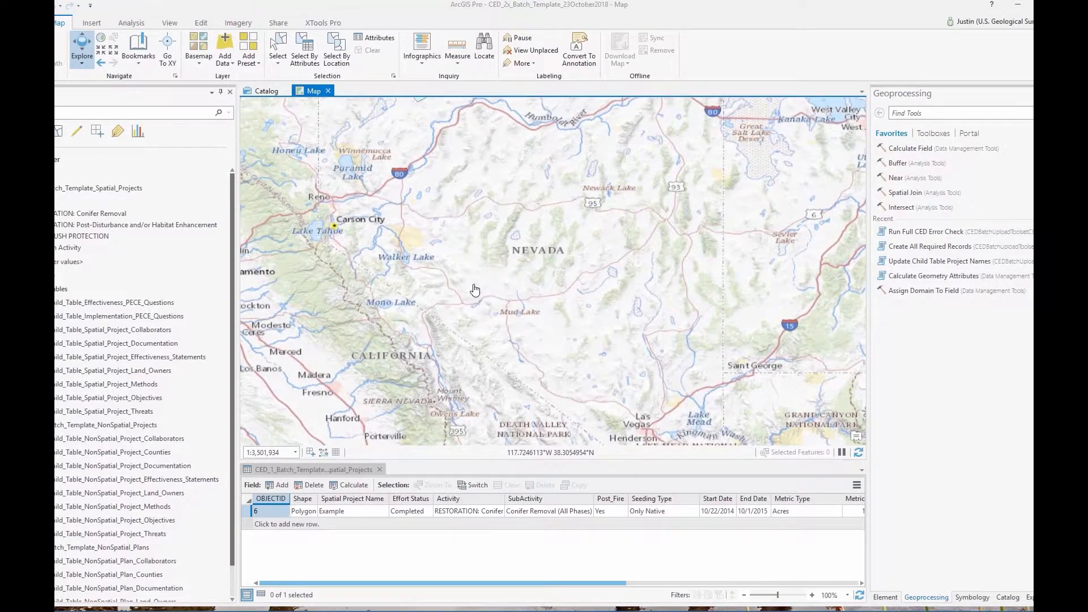
With the spatial projects layer selected, find 'Append' in Geoprocessing and open the Append tool
{"action": "left_click", "coordinate": [99, 191]}
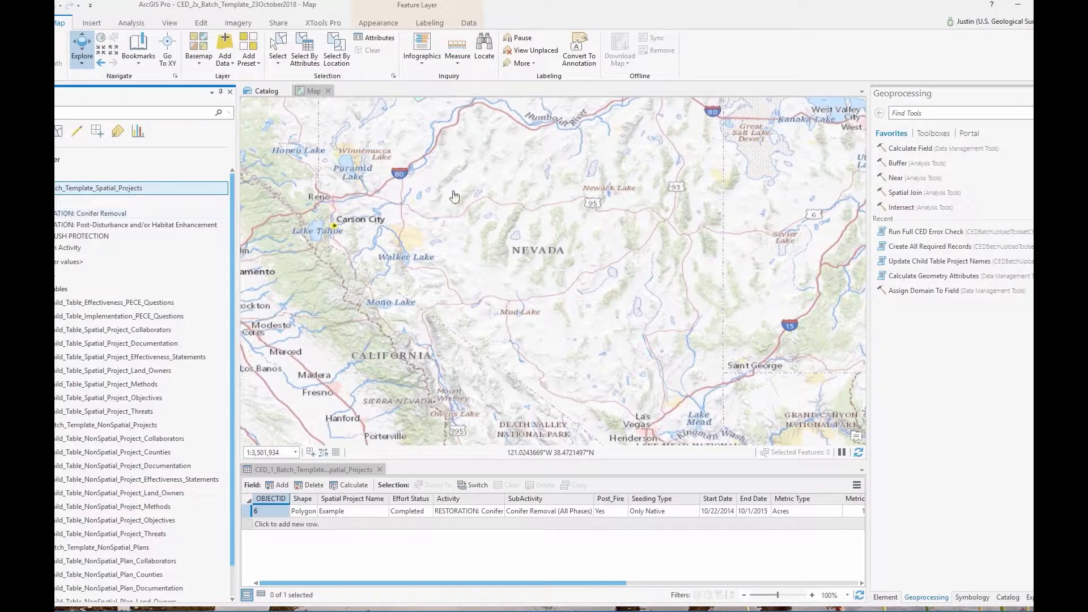
{"action": "left_click", "coordinate": [938, 114]}
{"action": "type", "text": "Append"}
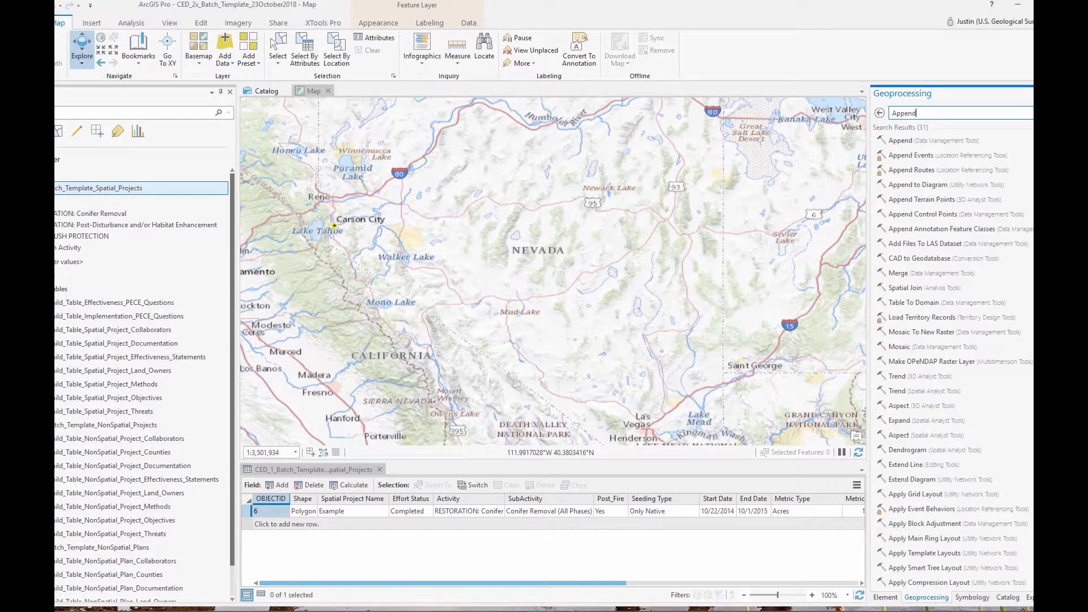
{"action": "left_click", "coordinate": [907, 142]}
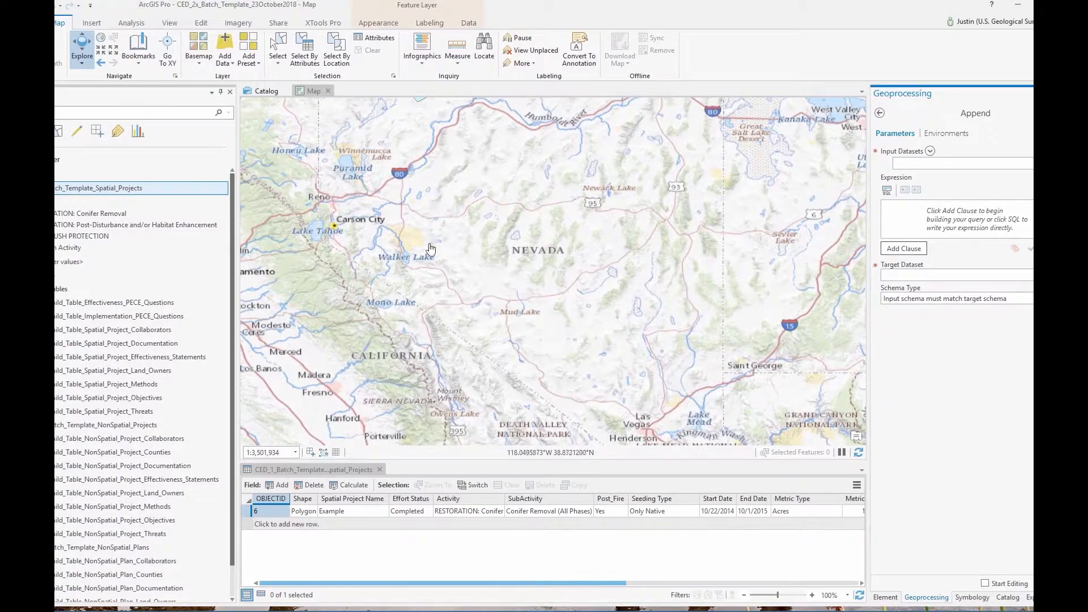
Switch to the Edit ribbon and select the Example row's Spatial Project Name cell
{"action": "left_click", "coordinate": [201, 23]}
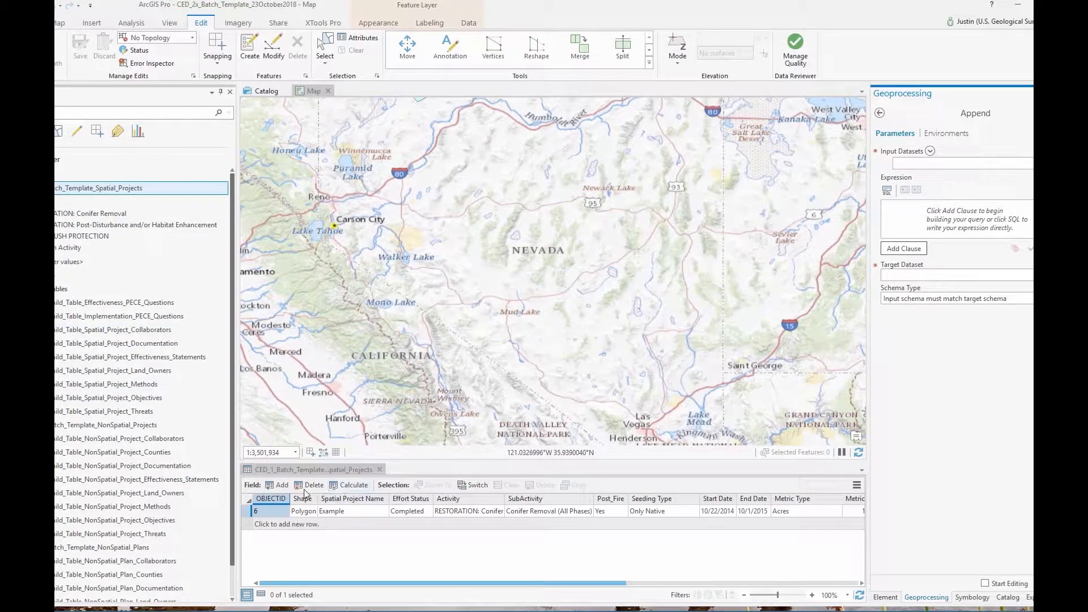
{"action": "left_click", "coordinate": [356, 510]}
Draw a four-vertex Sagebrush Protection polygon in western Nevada using the SAGEBRUSH PROTECTION template
{"action": "left_click", "coordinate": [250, 48]}
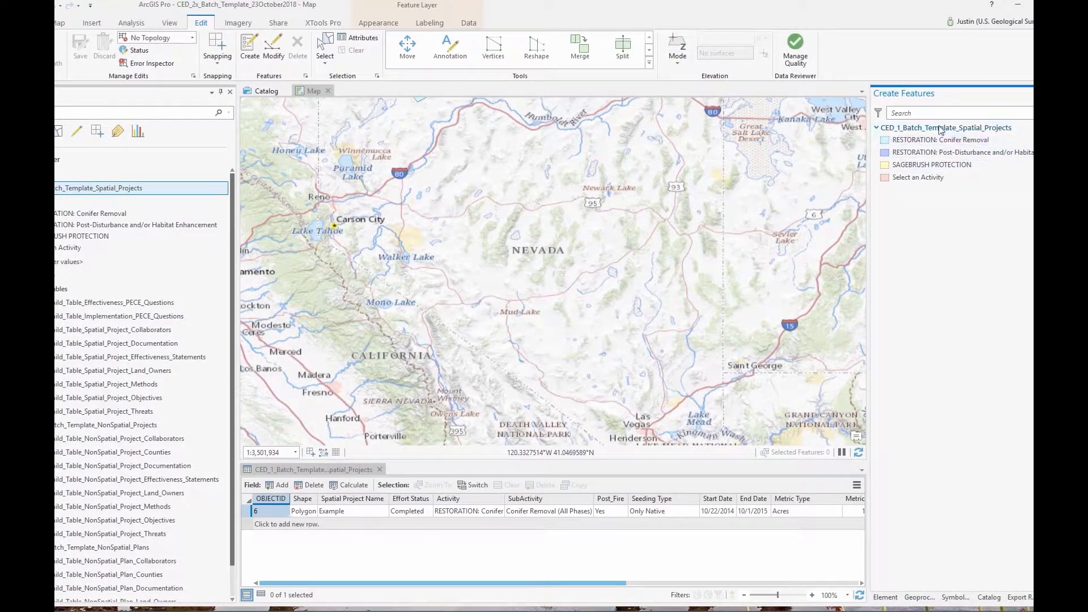
{"action": "left_click", "coordinate": [934, 165]}
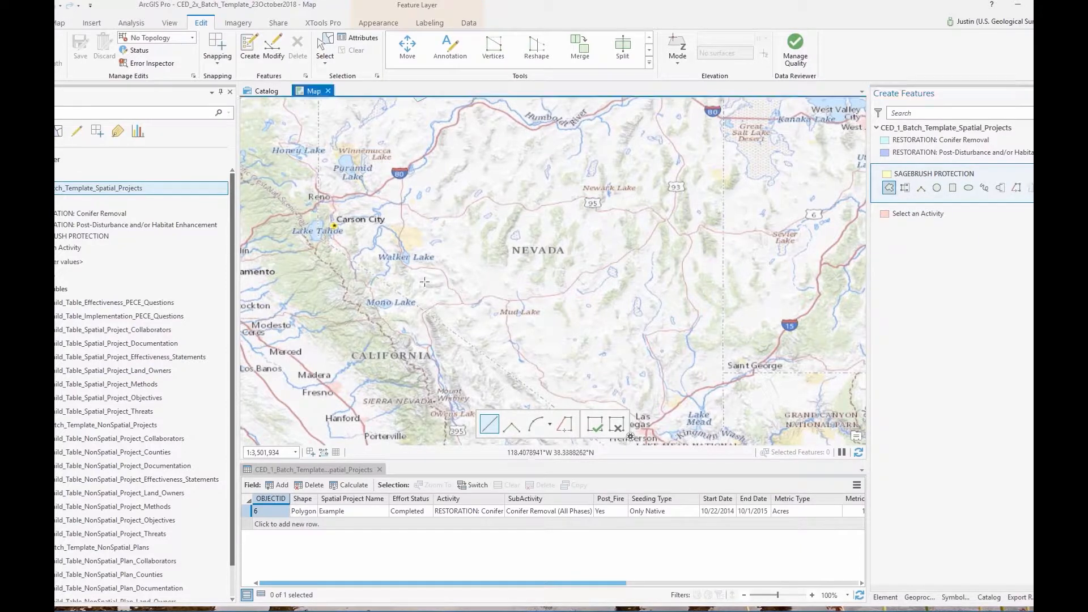
{"action": "left_click", "coordinate": [457, 264]}
{"action": "left_click", "coordinate": [457, 287]}
{"action": "left_click", "coordinate": [483, 280]}
{"action": "scroll", "coordinate": [468, 274], "scroll_direction": "up", "scroll_amount": 3}
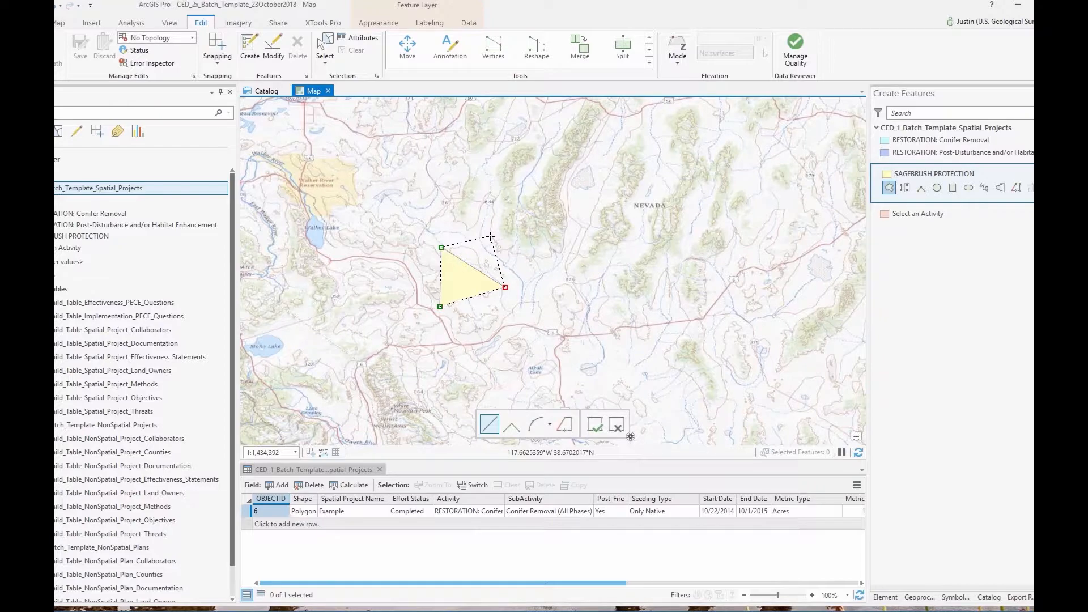
{"action": "double_click", "coordinate": [491, 236]}
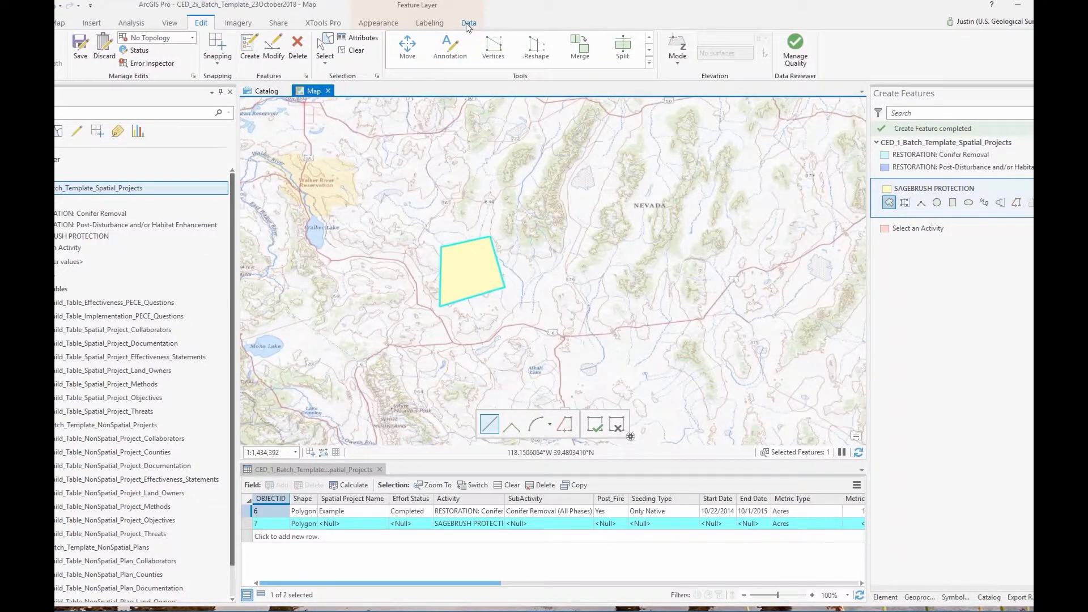
Save all edits, storing the polygon as record 7
{"action": "left_click", "coordinate": [79, 47]}
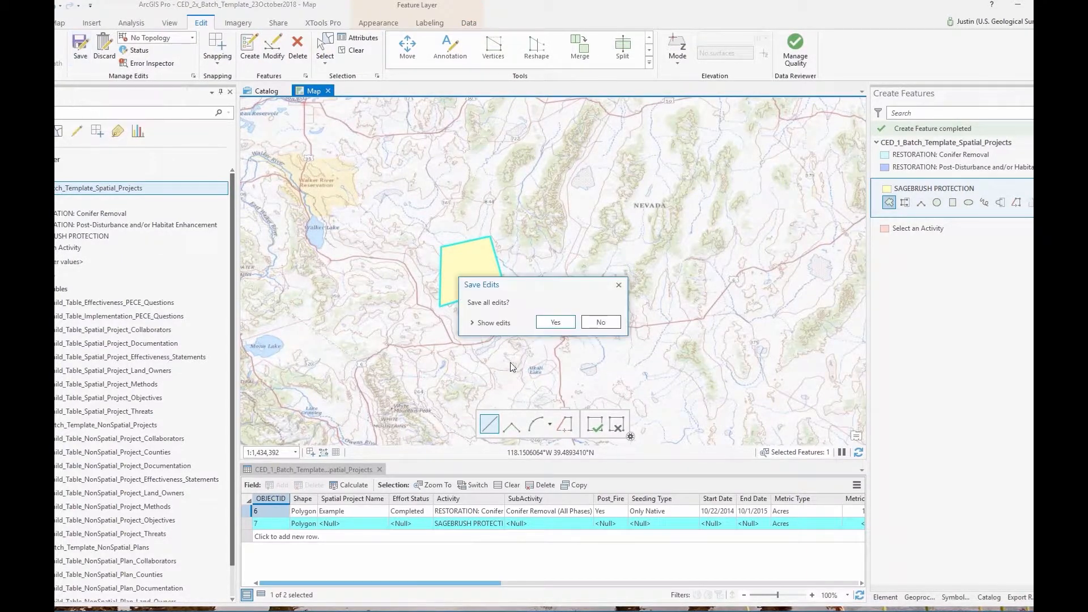
{"action": "left_click", "coordinate": [556, 322]}
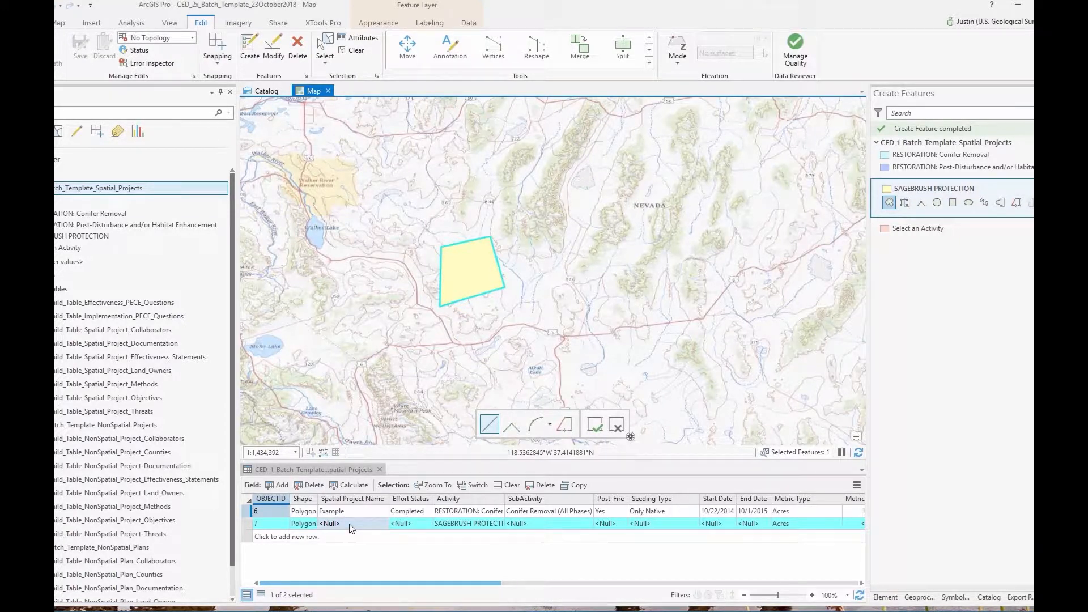
{"action": "double_click", "coordinate": [330, 523]}
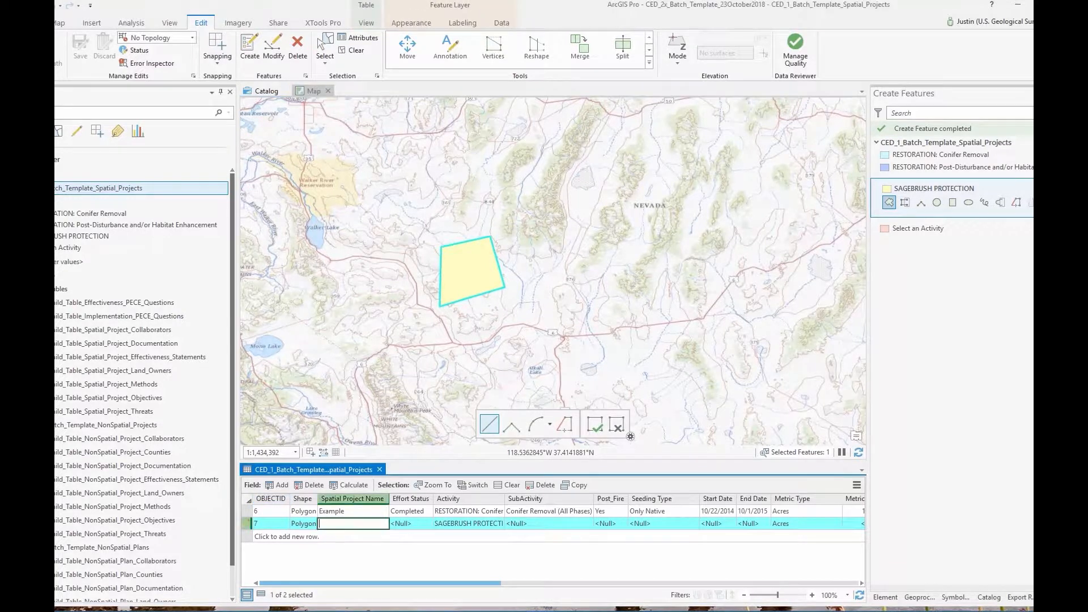
Name record 7 'New Name', with Effort Status Completed and SubActivity Fuel Breaks
{"action": "type", "text": "New Name"}
{"action": "key", "text": "Tab"}
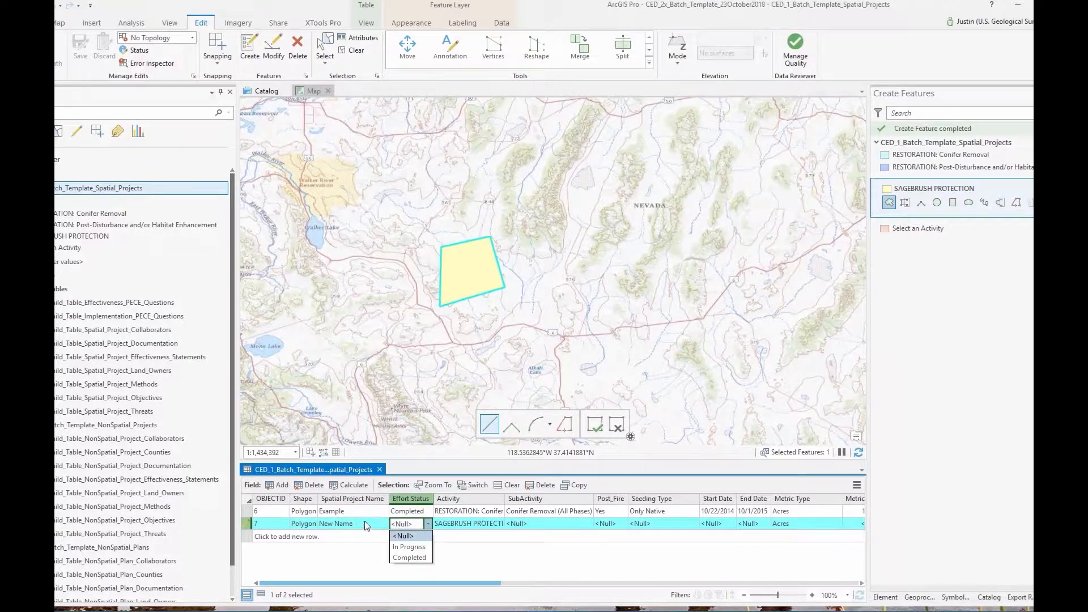
{"action": "left_click", "coordinate": [409, 558]}
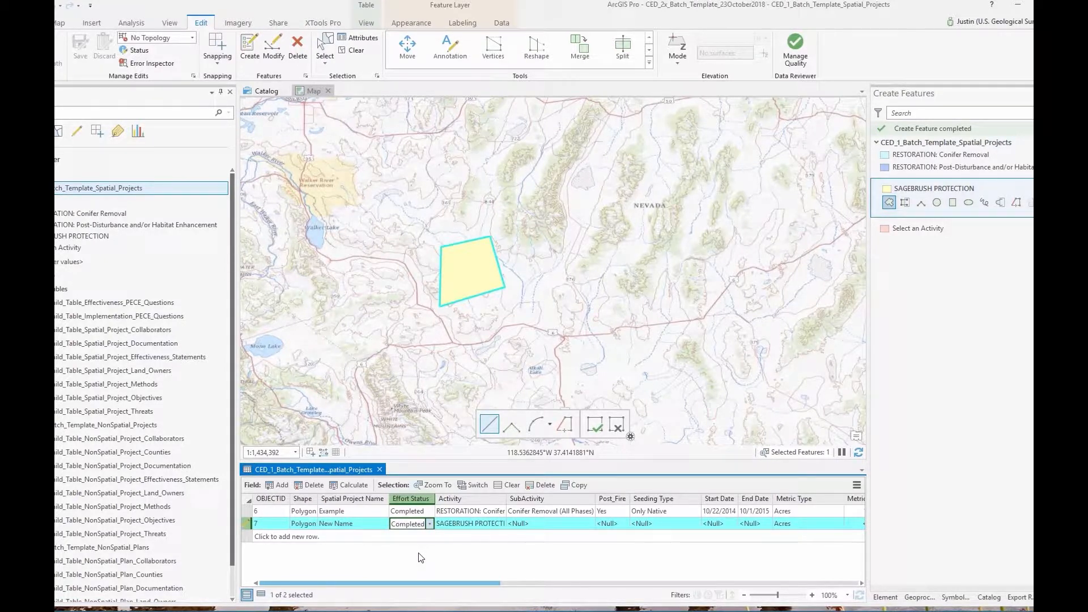
{"action": "left_click", "coordinate": [430, 524]}
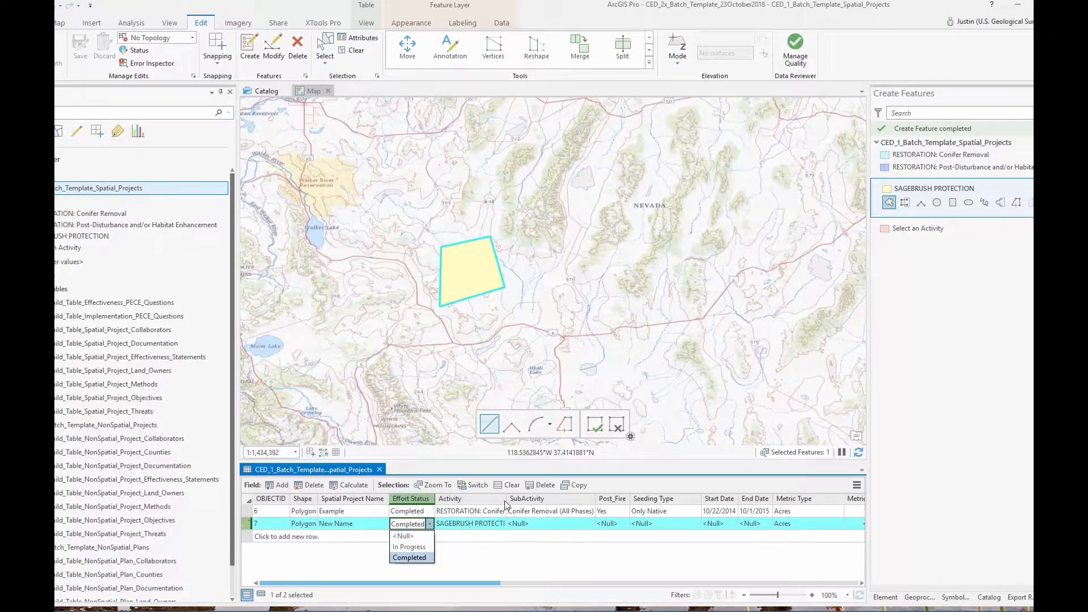
{"action": "double_click", "coordinate": [544, 524]}
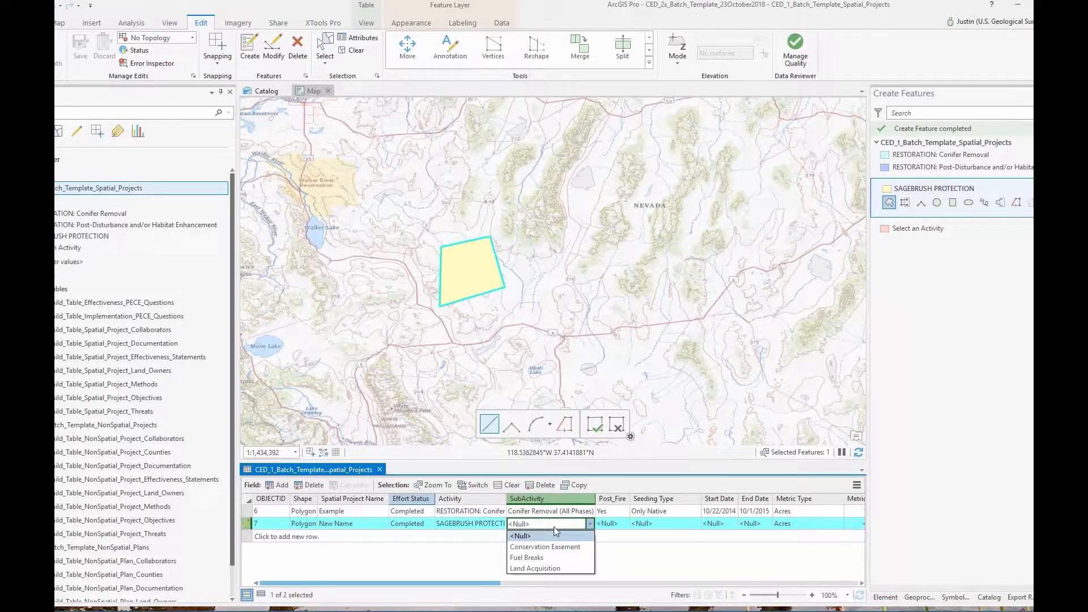
{"action": "left_click", "coordinate": [533, 559]}
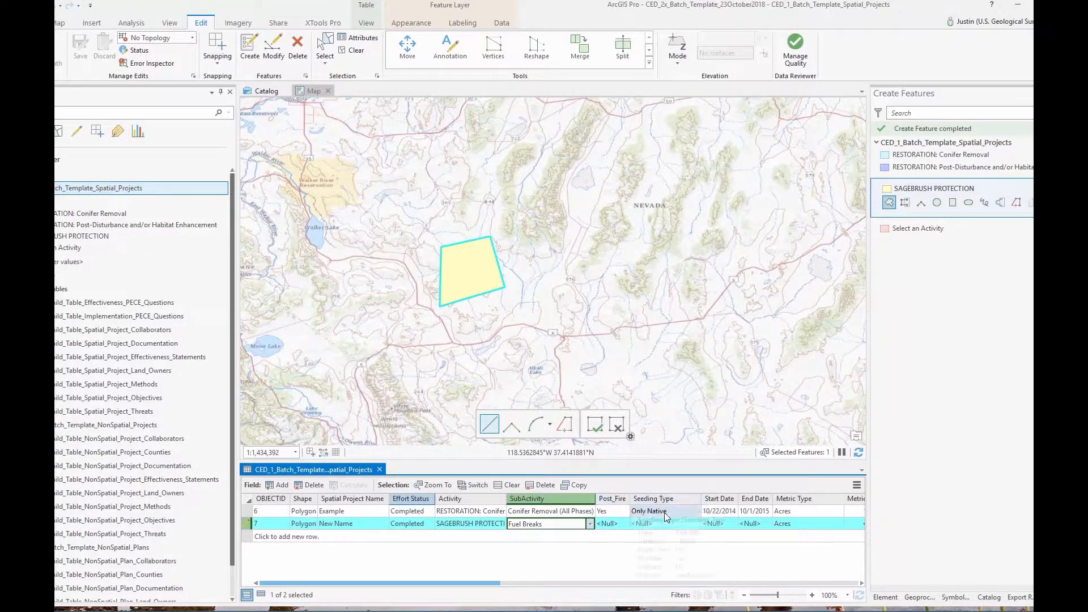
Set record 7's Start Date to 2/3/2019 and End Date to 2/4/2019
{"action": "left_click", "coordinate": [722, 524]}
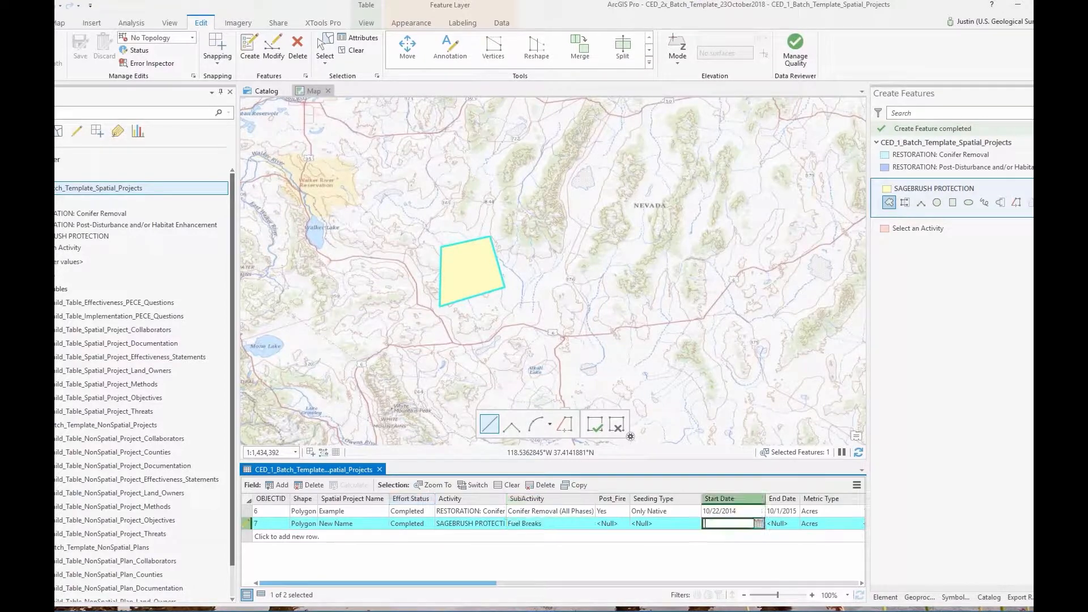
{"action": "left_click", "coordinate": [760, 524]}
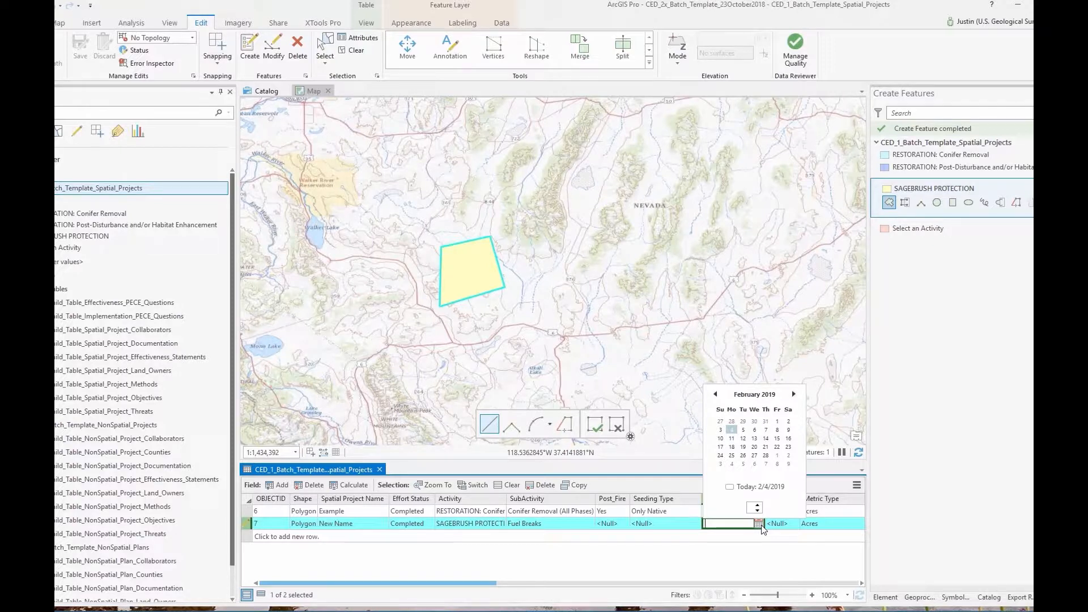
{"action": "left_click", "coordinate": [720, 430]}
{"action": "key", "text": "Tab"}
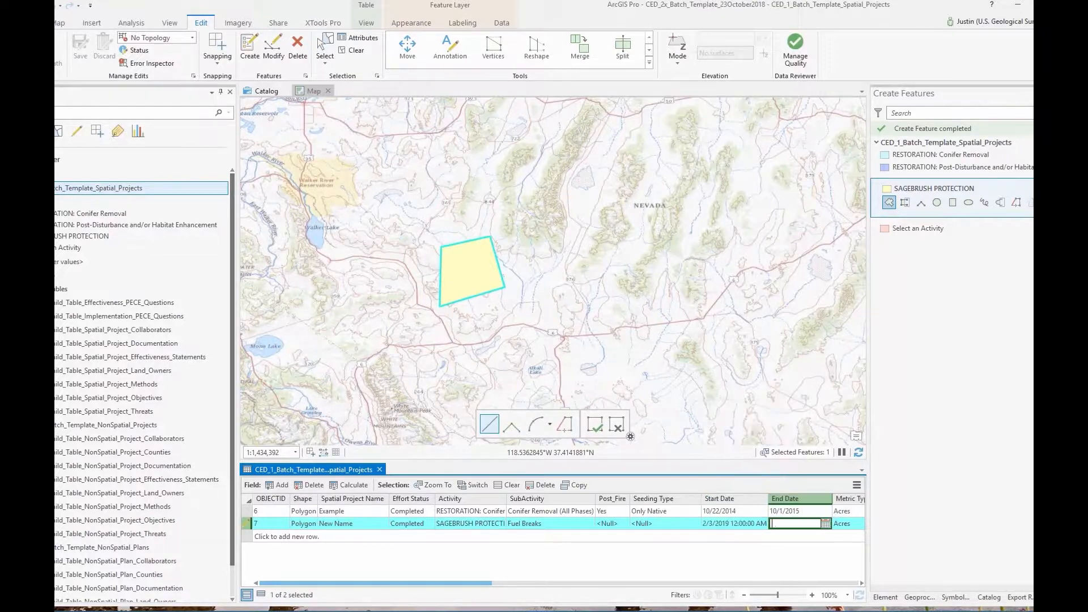
{"action": "left_click", "coordinate": [826, 523]}
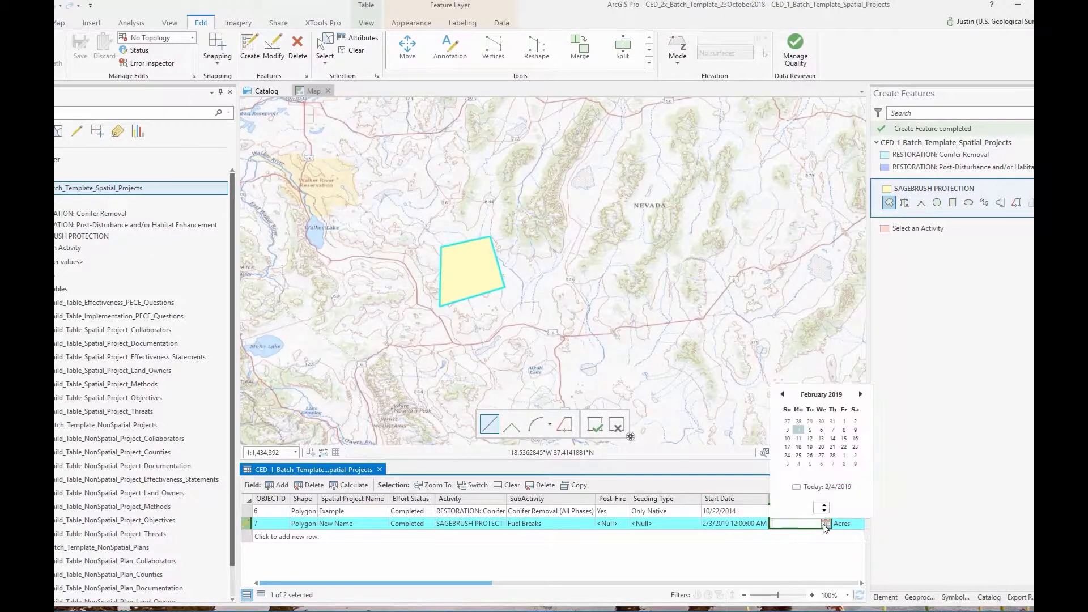
{"action": "left_click", "coordinate": [799, 429]}
Enter 2000 as record 7's Metric Value
{"action": "left_click_drag", "start_coordinate": [403, 585], "coordinate": [579, 596]}
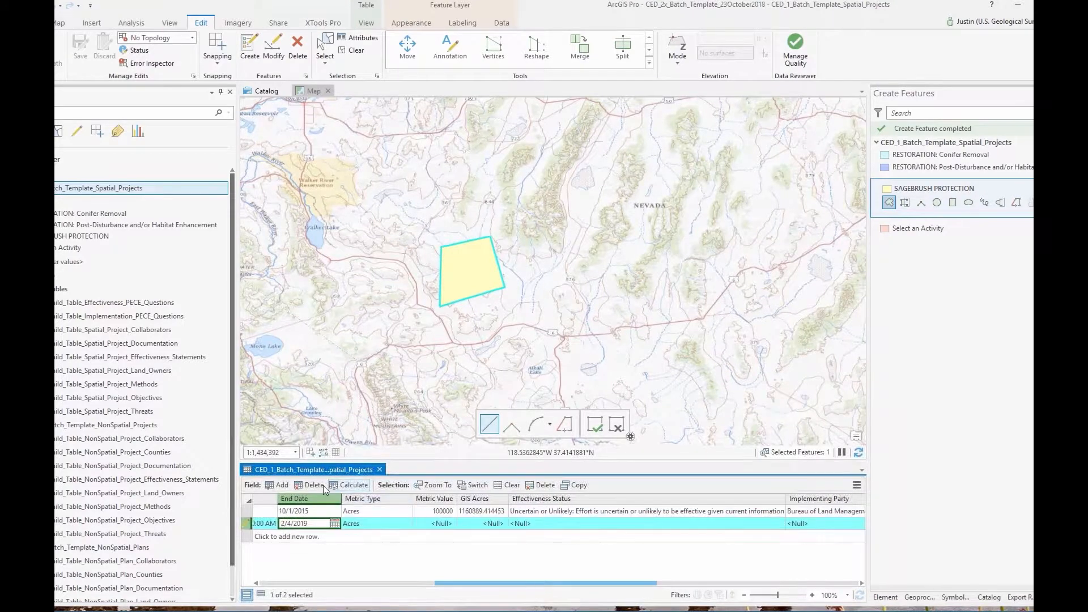
{"action": "left_click", "coordinate": [438, 524]}
{"action": "type", "text": "2000"}
{"action": "key", "text": "Tab"}
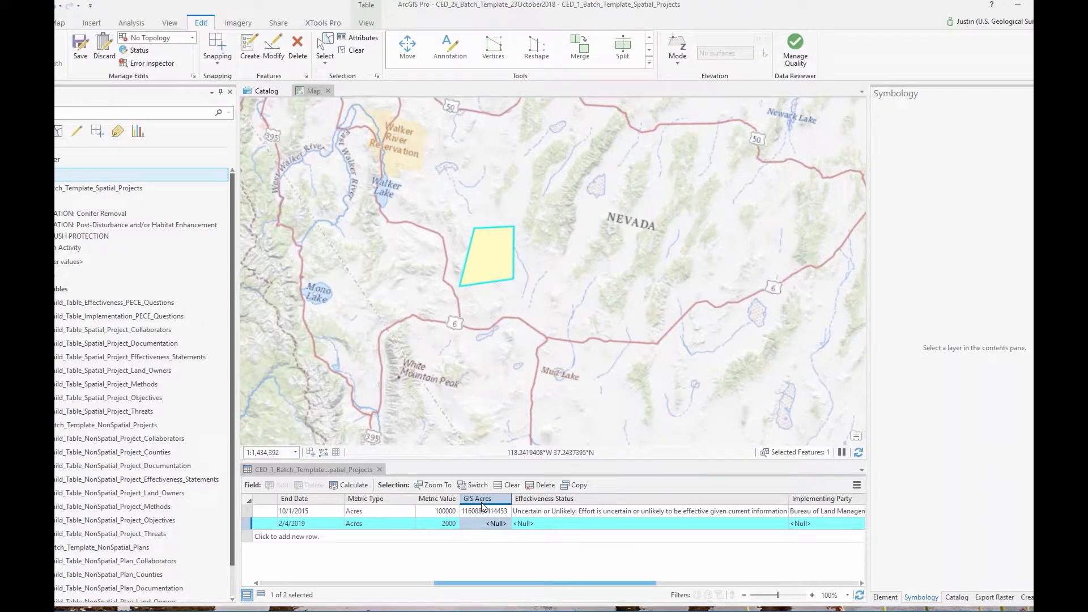
Calculate GIS Acres with !shape.area@acres!, giving record 7 a value of 281950.081864
{"action": "right_click", "coordinate": [482, 506]}
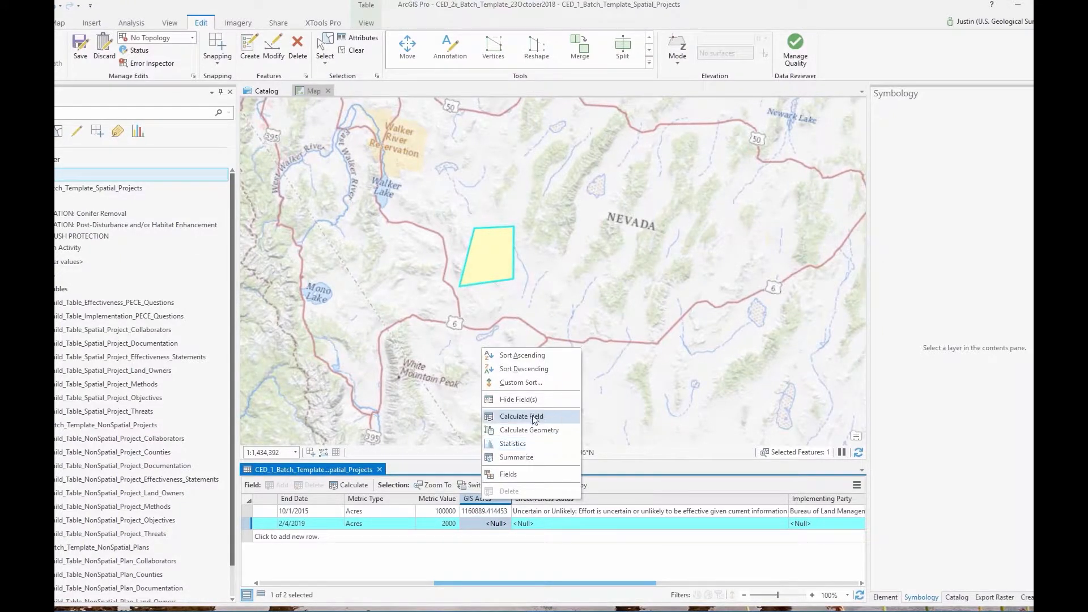
{"action": "left_click", "coordinate": [522, 416]}
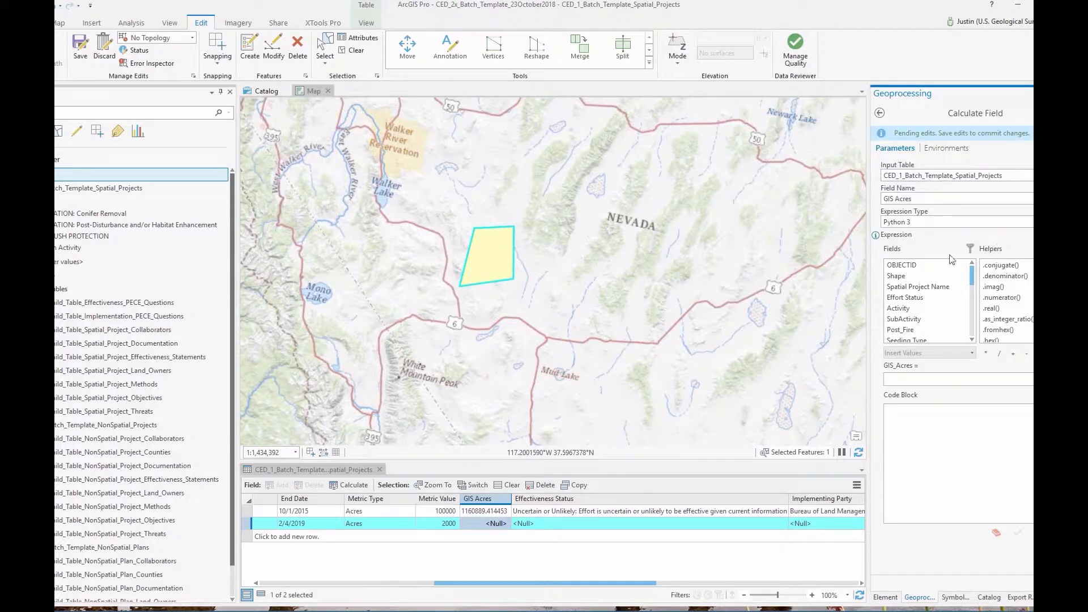
{"action": "type", "text": "!shape.area@acres!"}
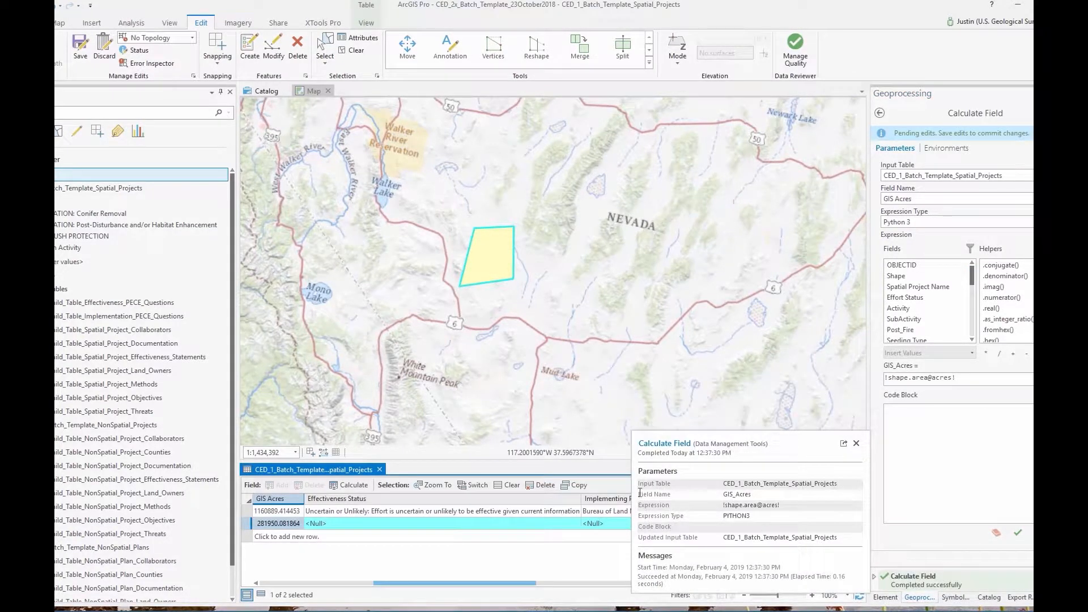
{"action": "left_click", "coordinate": [856, 443]}
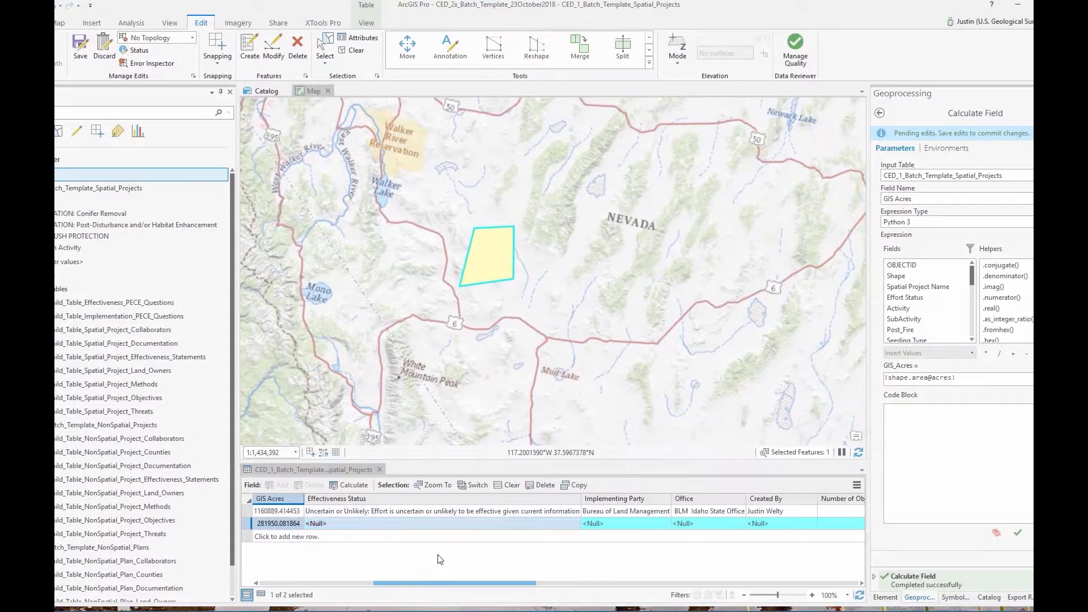
Scroll the table back and open record 7's Effectiveness Status dropdown, currently Null
{"action": "left_click_drag", "start_coordinate": [456, 583], "coordinate": [418, 590]}
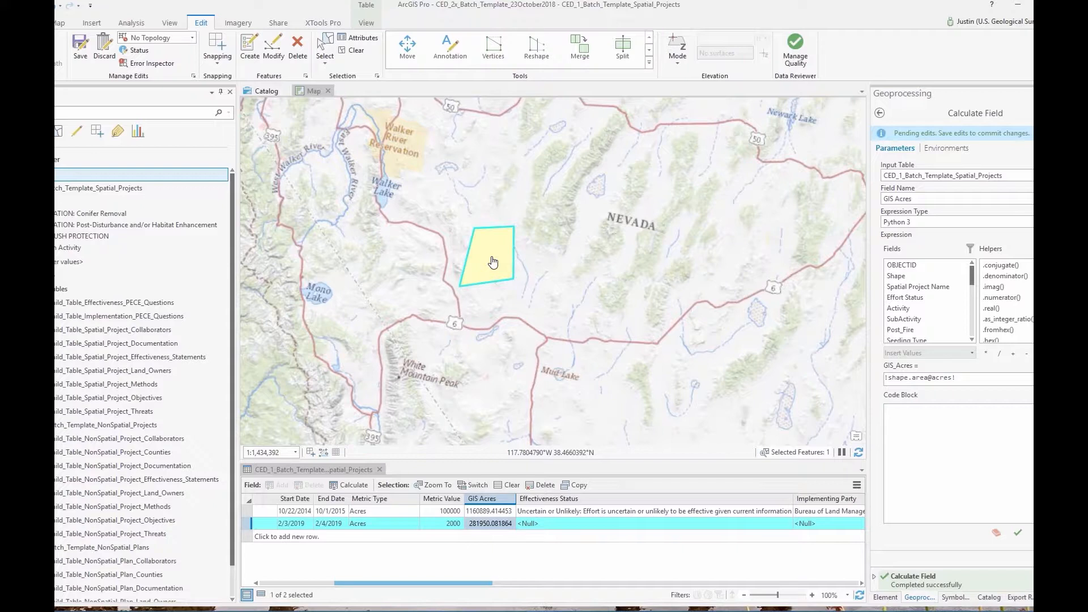
{"action": "left_click", "coordinate": [776, 523]}
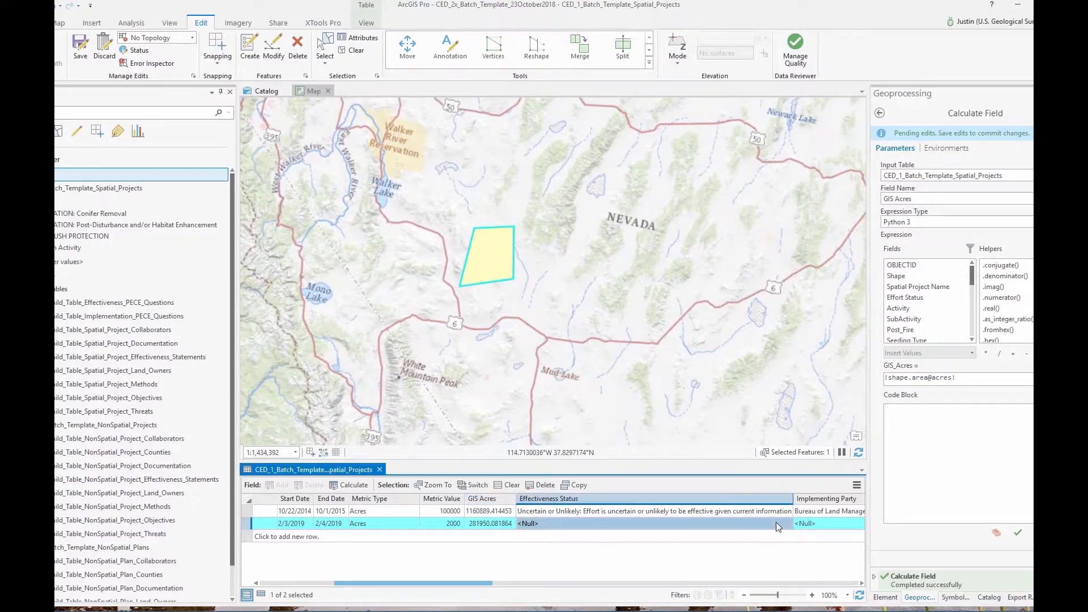
{"action": "left_click", "coordinate": [549, 522]}
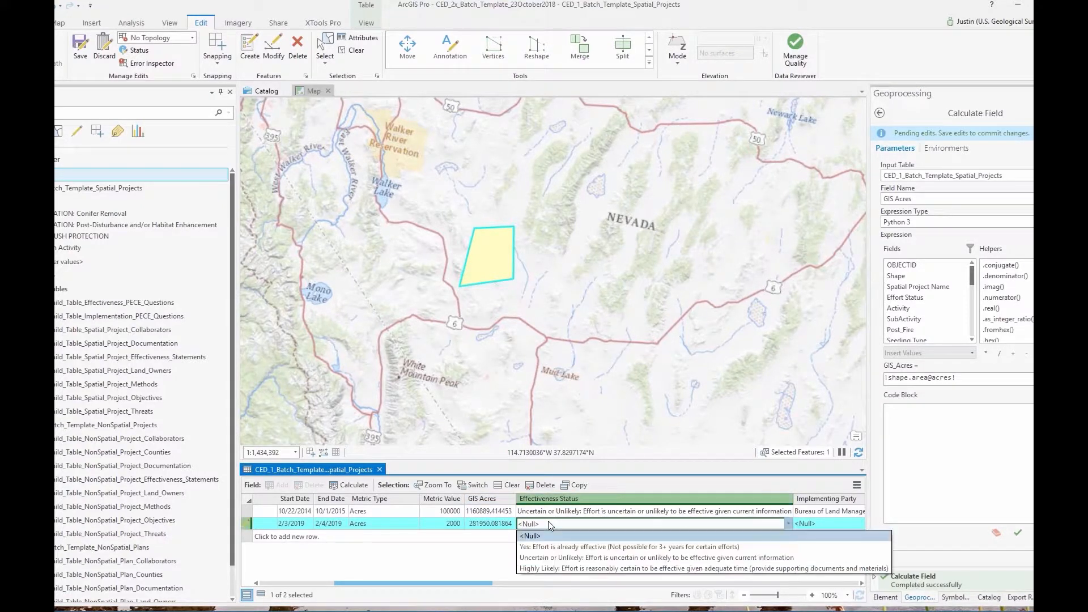
Set Effectiveness Status to 'Yes: Effort is already effective' and Implementing Party to Bureau of Land Management
{"action": "left_click", "coordinate": [573, 547]}
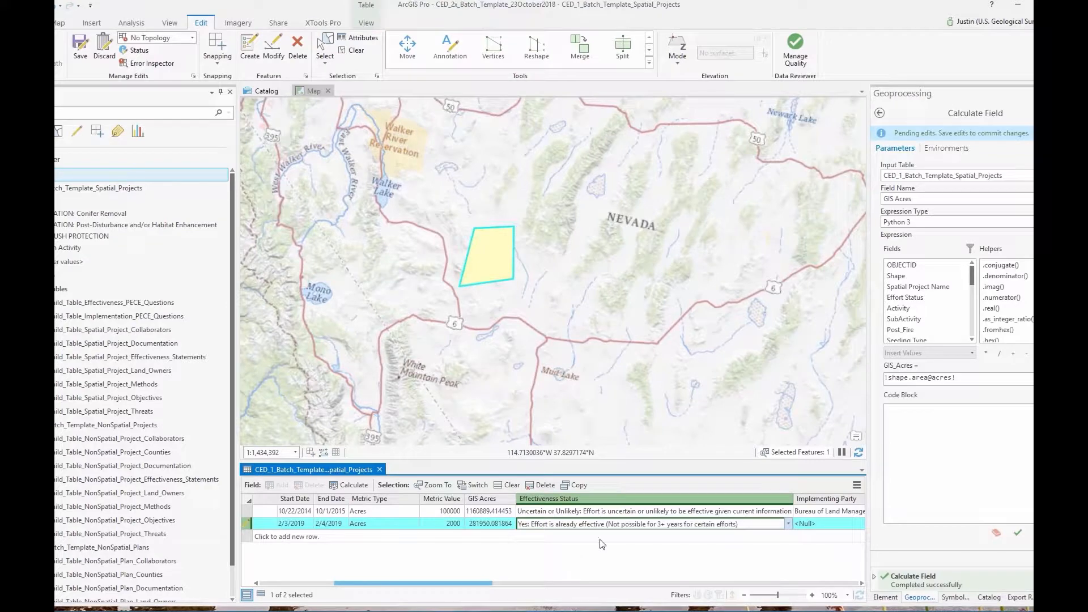
{"action": "left_click_drag", "start_coordinate": [492, 585], "coordinate": [605, 586]}
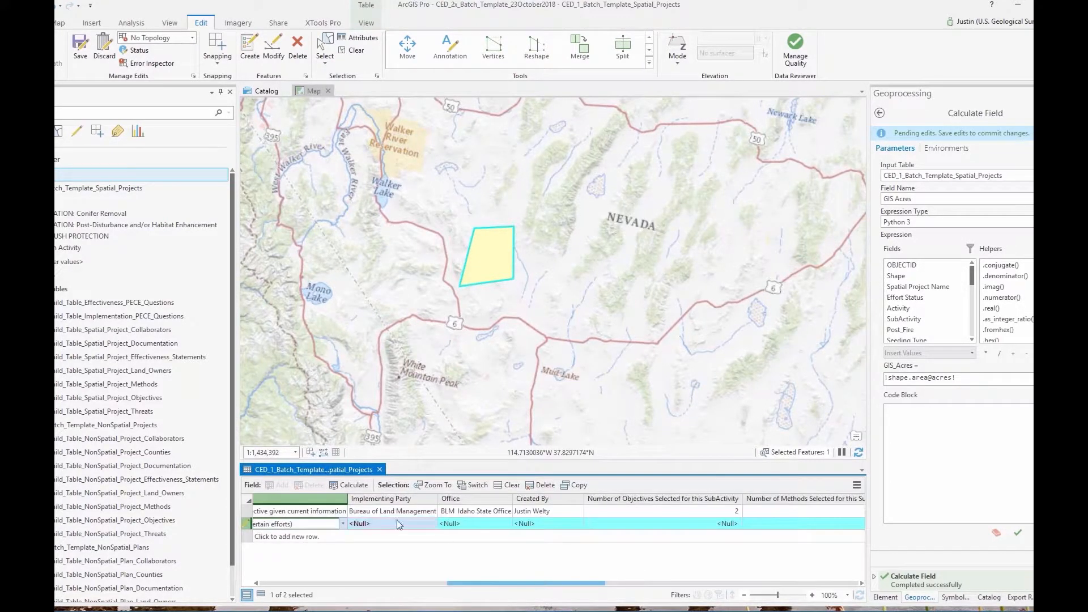
{"action": "left_click", "coordinate": [388, 522]}
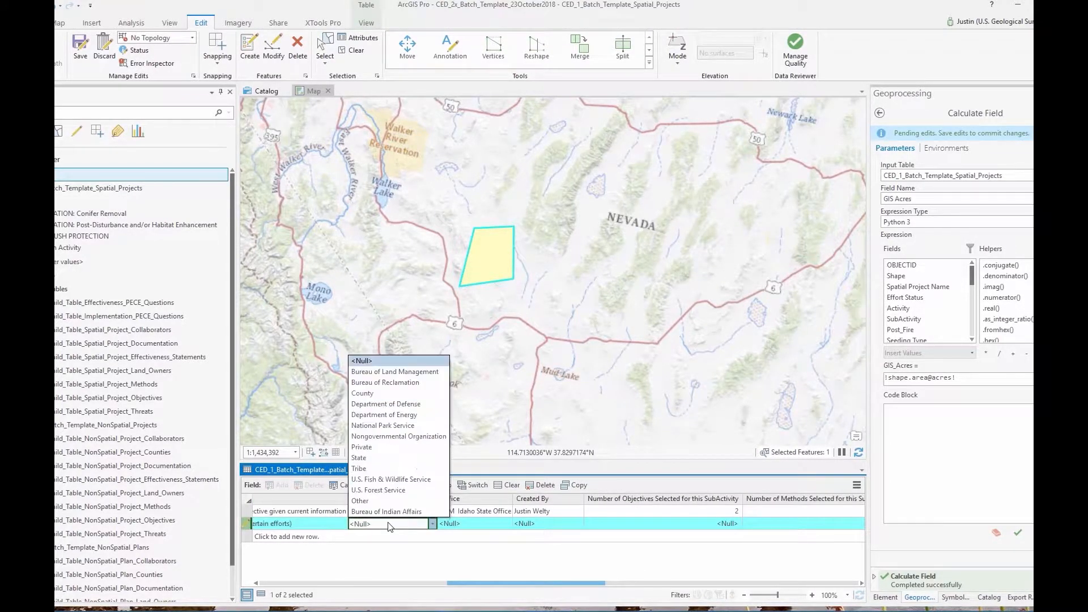
{"action": "left_click", "coordinate": [391, 371]}
Set the Office to Fort Collins Science Center
{"action": "left_click", "coordinate": [481, 521]}
{"action": "scroll", "coordinate": [492, 497], "scroll_direction": "down", "scroll_amount": 3}
{"action": "scroll", "coordinate": [492, 496], "scroll_direction": "down", "scroll_amount": 3}
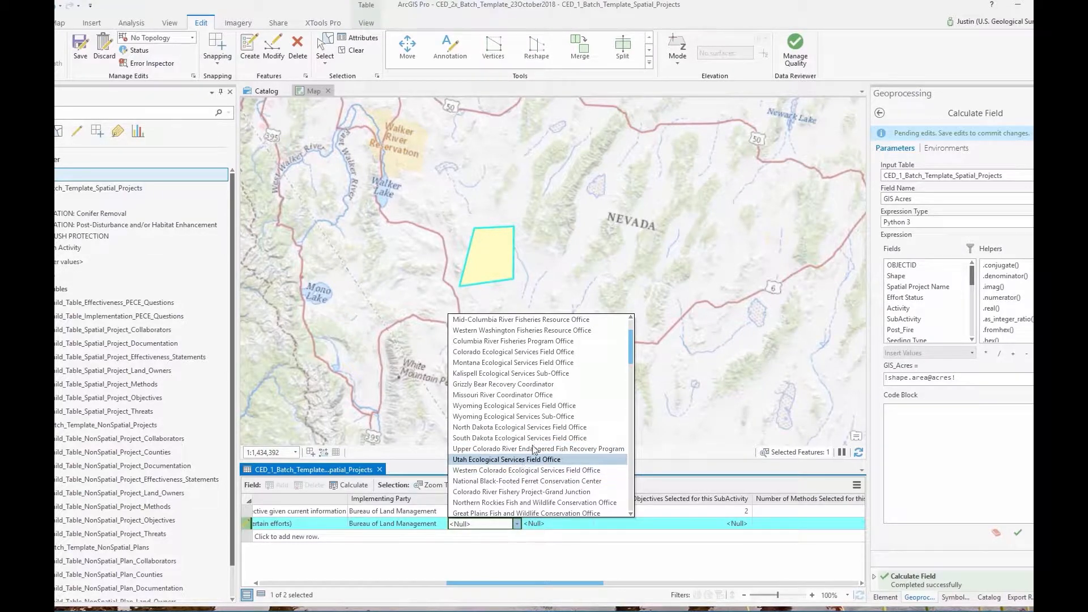
{"action": "scroll", "coordinate": [539, 436], "scroll_direction": "up", "scroll_amount": 5}
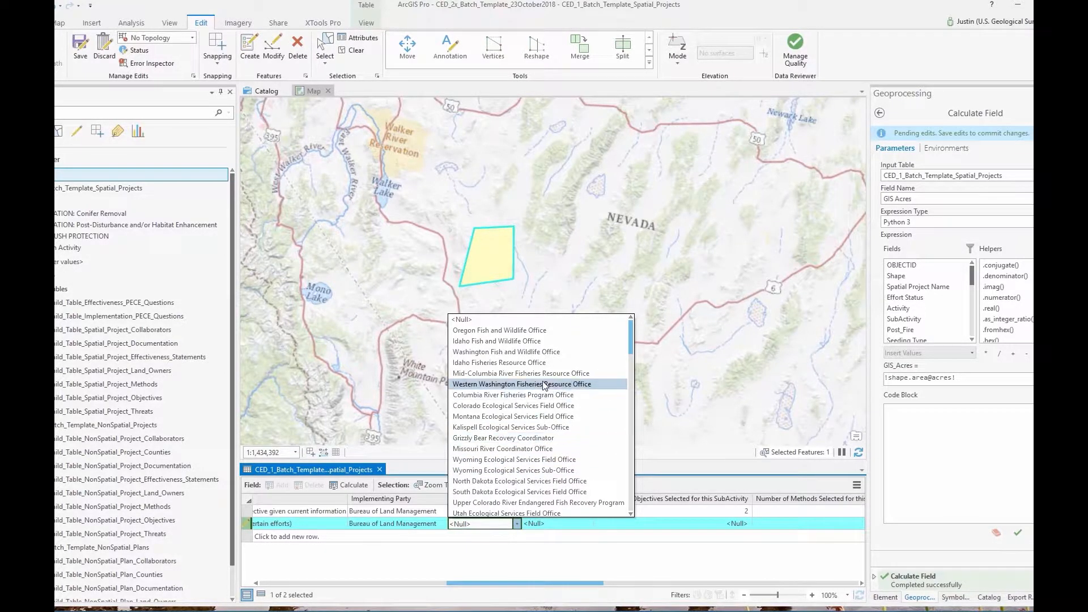
{"action": "scroll", "coordinate": [493, 452], "scroll_direction": "down", "scroll_amount": 8}
{"action": "scroll", "coordinate": [500, 463], "scroll_direction": "down", "scroll_amount": 2}
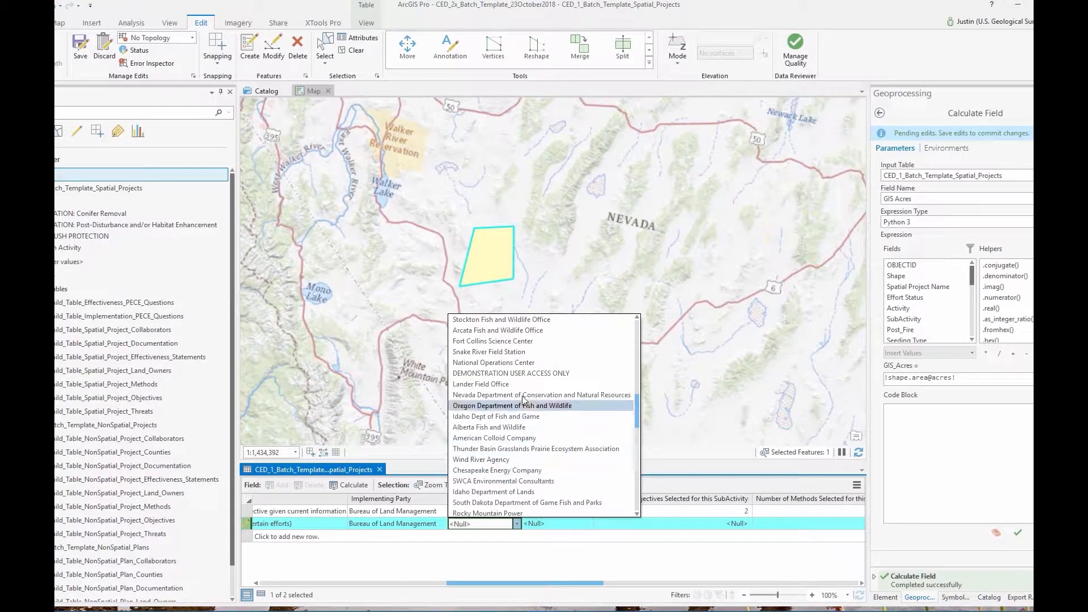
{"action": "left_click", "coordinate": [498, 341]}
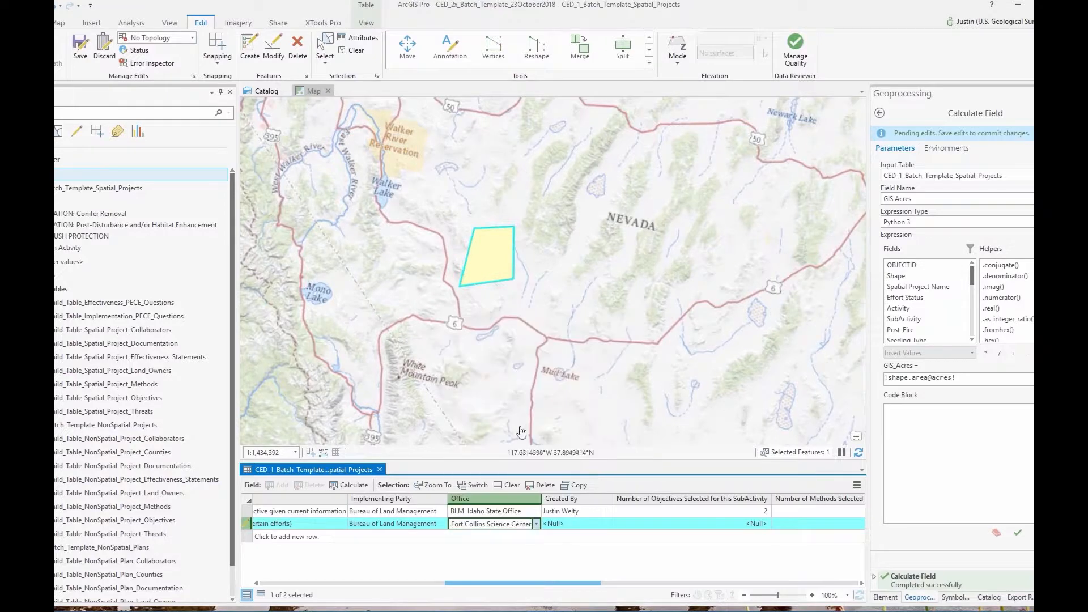
Enter the creator's name in the Created By field
{"action": "left_click", "coordinate": [574, 524]}
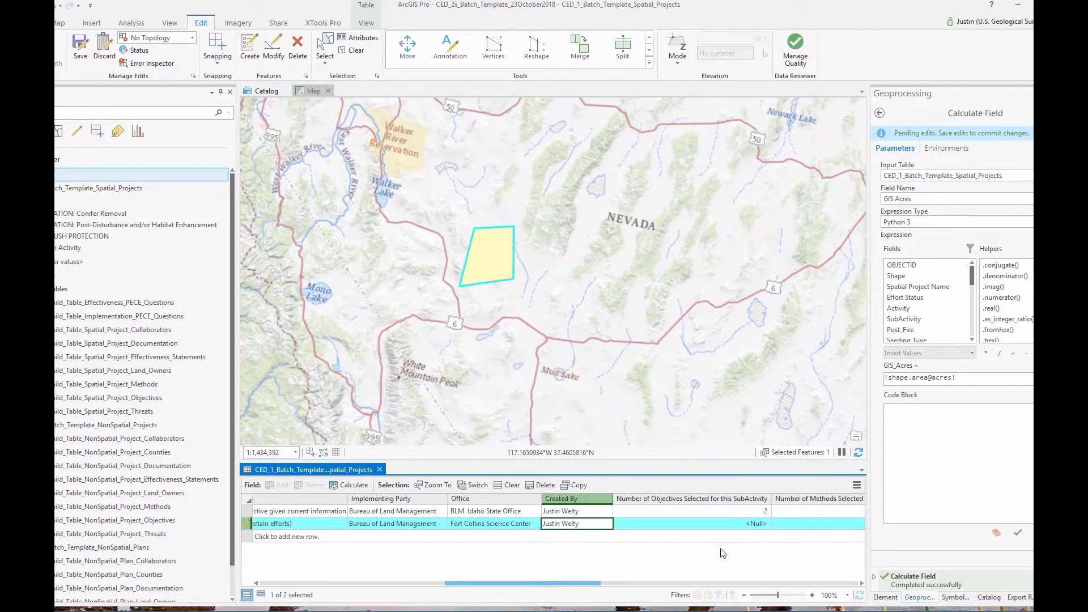
{"action": "left_click_drag", "start_coordinate": [586, 589], "coordinate": [641, 594]}
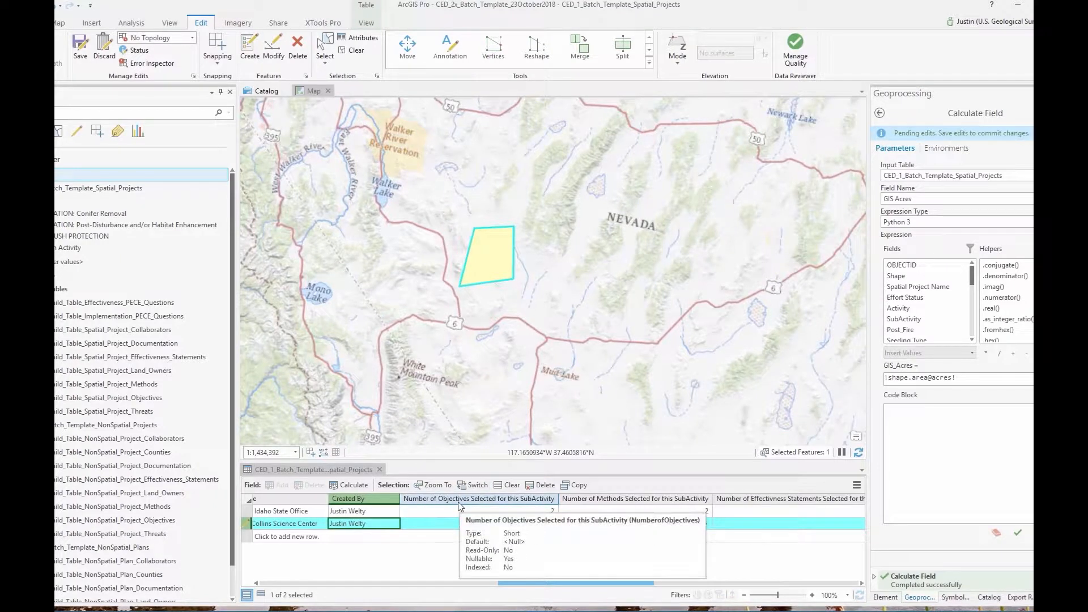
Enter 2 objectives, 1 method and 2 effectiveness statements for record 7
{"action": "left_click", "coordinate": [454, 524]}
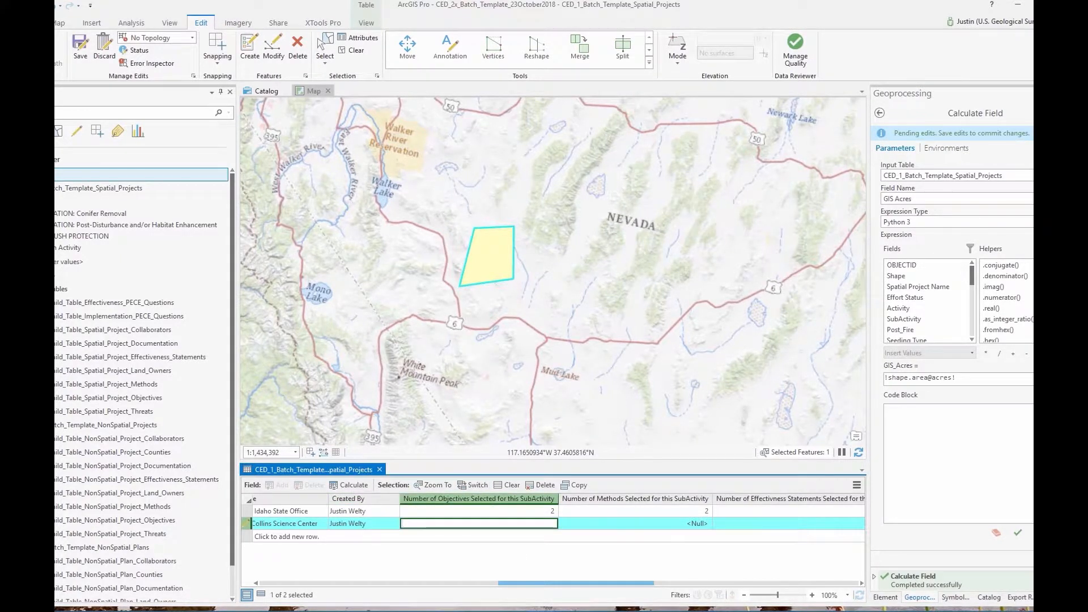
{"action": "type", "text": "2"}
{"action": "key", "text": "Tab"}
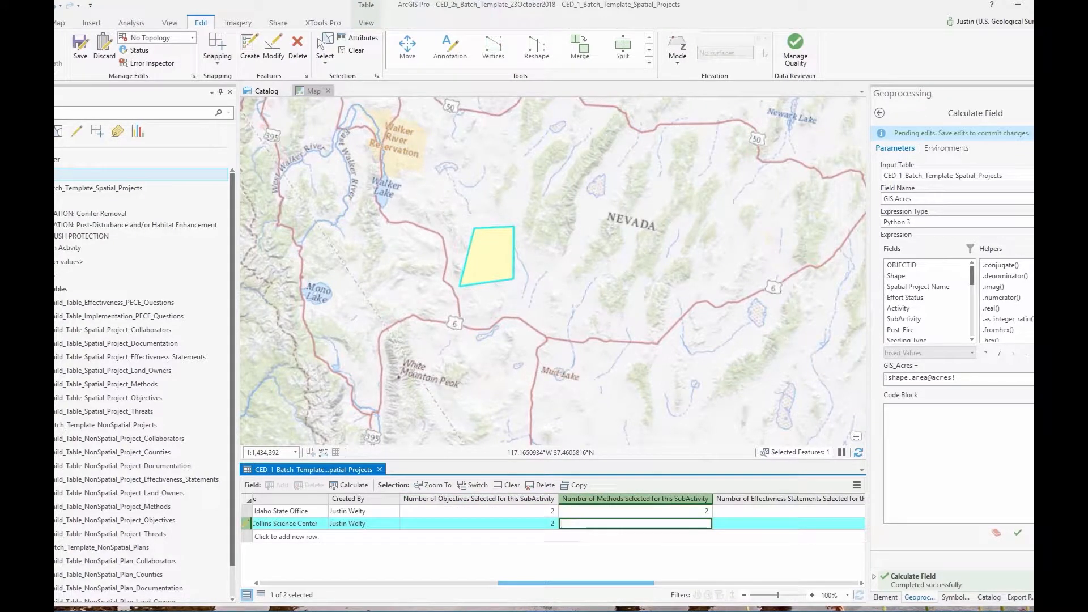
{"action": "type", "text": "1"}
{"action": "key", "text": "Tab"}
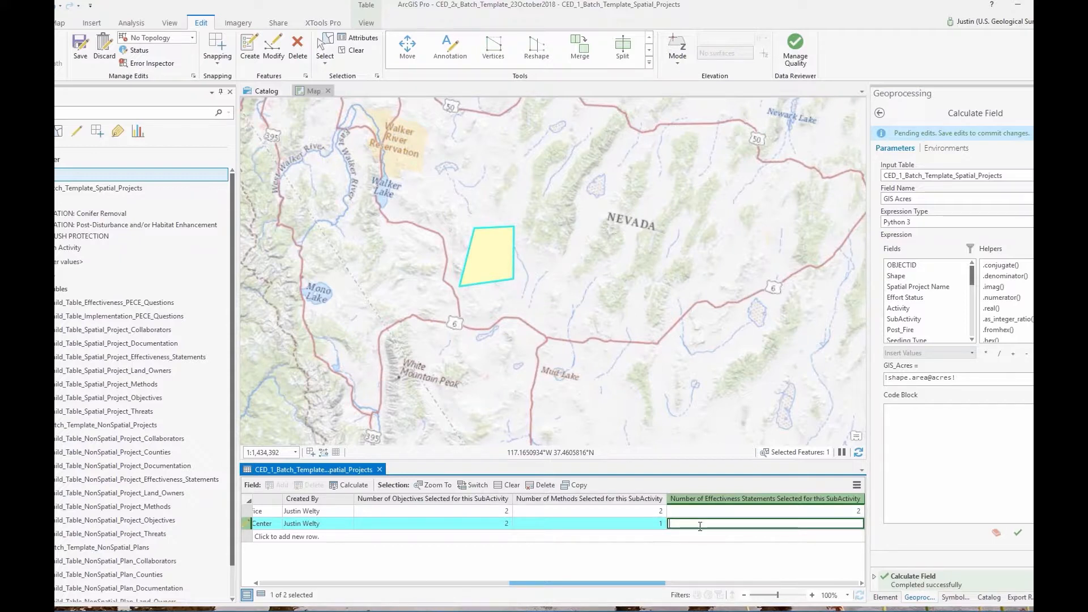
{"action": "type", "text": "2"}
{"action": "left_click_drag", "start_coordinate": [631, 583], "coordinate": [756, 610]}
Enter 2 documents, 2 collaborators, 2 land ownership categories and 2 threats addressed
{"action": "left_click", "coordinate": [450, 524]}
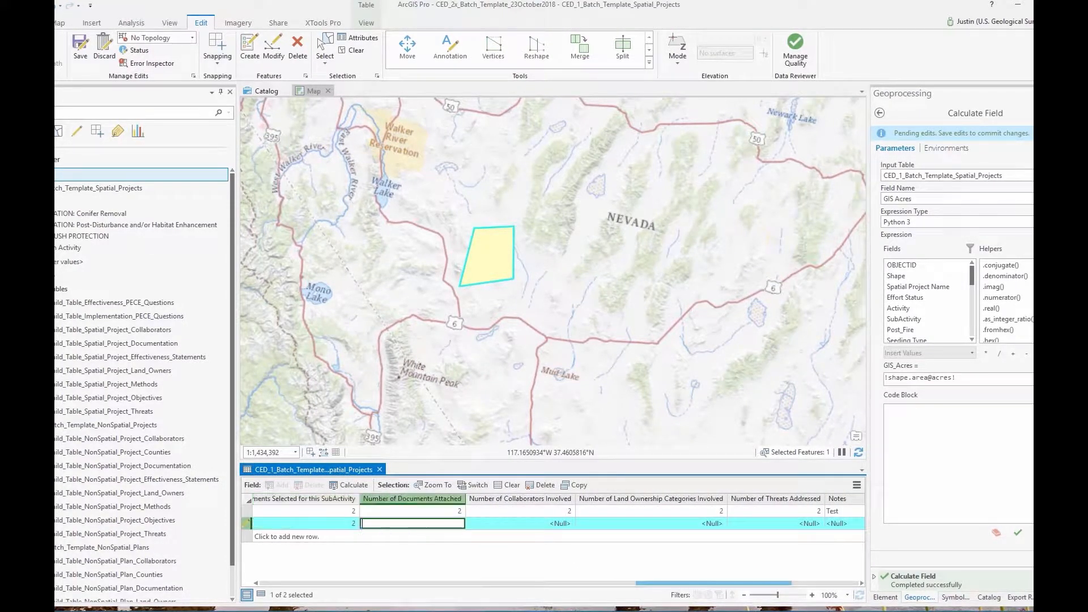
{"action": "type", "text": "2"}
{"action": "left_click", "coordinate": [525, 521]}
{"action": "type", "text": "2"}
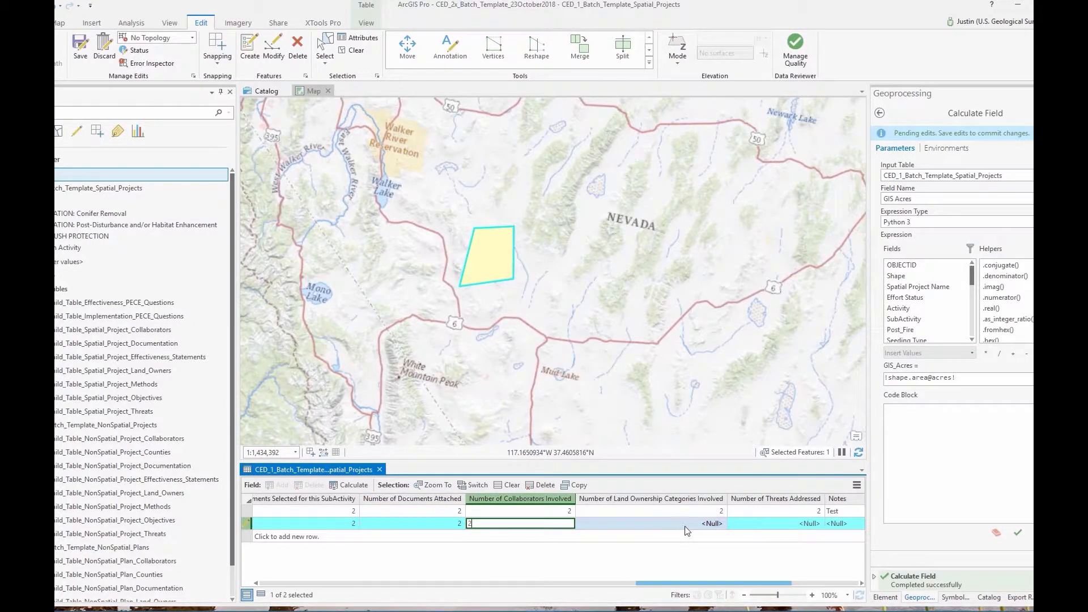
{"action": "left_click", "coordinate": [686, 525]}
{"action": "type", "text": "2"}
{"action": "left_click", "coordinate": [804, 524]}
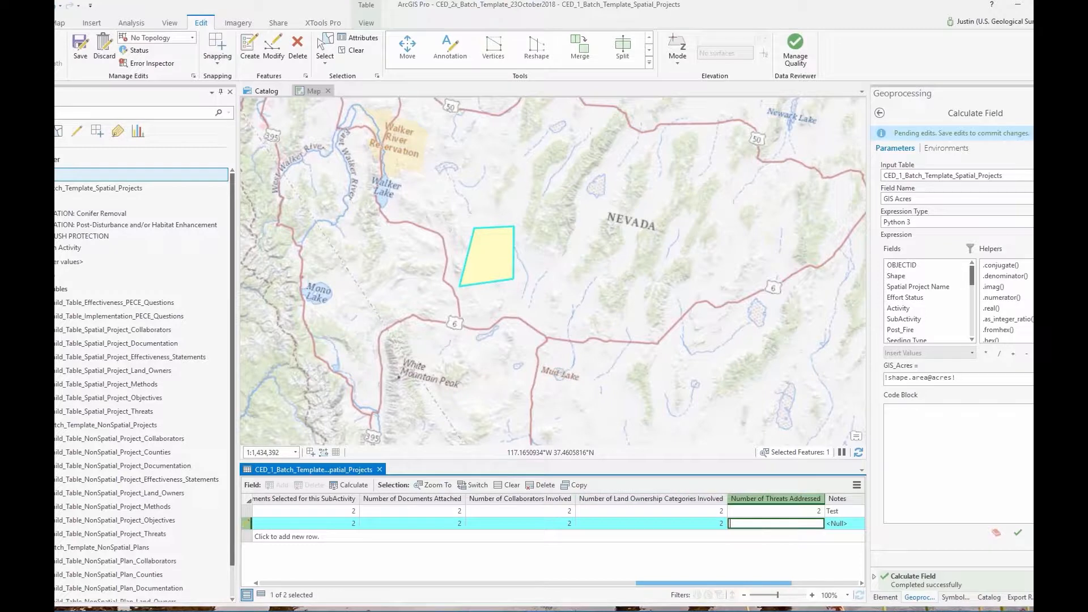
{"action": "type", "text": "2"}
{"action": "left_click_drag", "start_coordinate": [781, 587], "coordinate": [847, 594]}
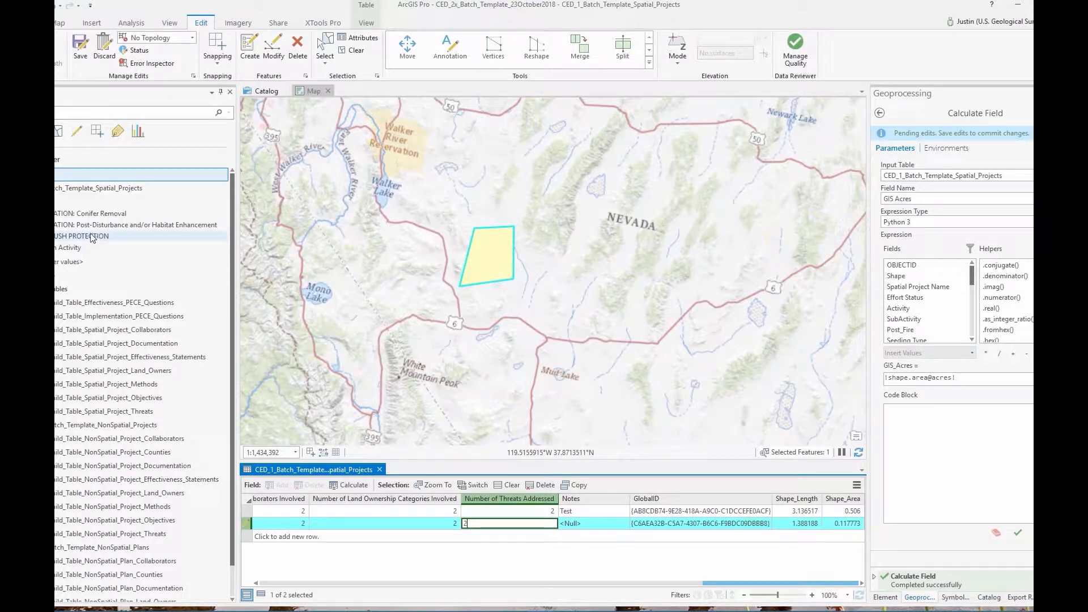
{"action": "left_click", "coordinate": [59, 426]}
Open the NonSpatial_Projects table and start a new blank row below 'Test NonSpatial'
{"action": "right_click", "coordinate": [59, 429]}
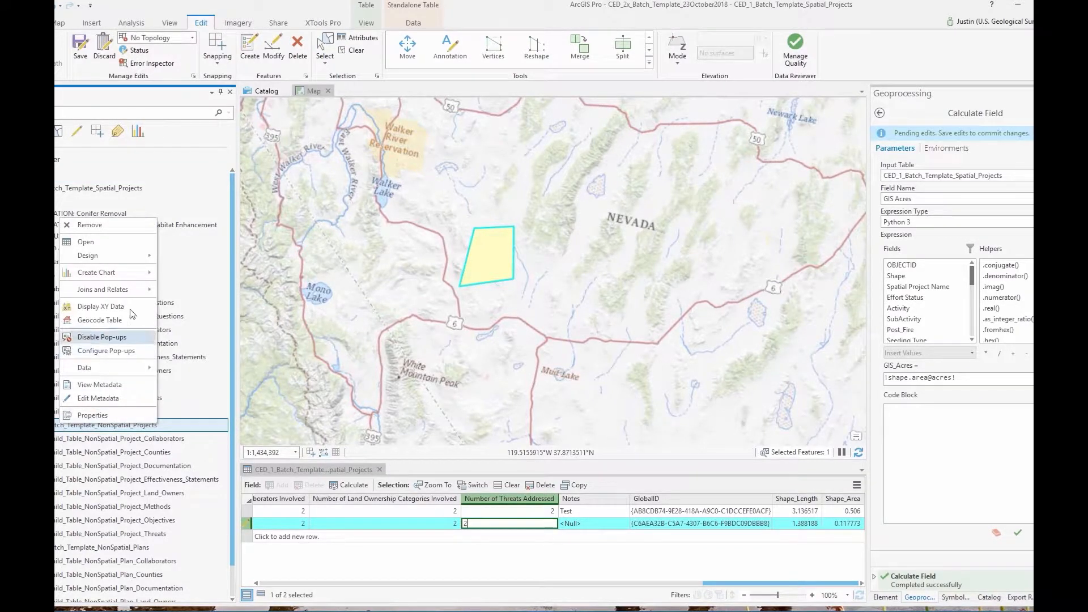
{"action": "left_click", "coordinate": [97, 244]}
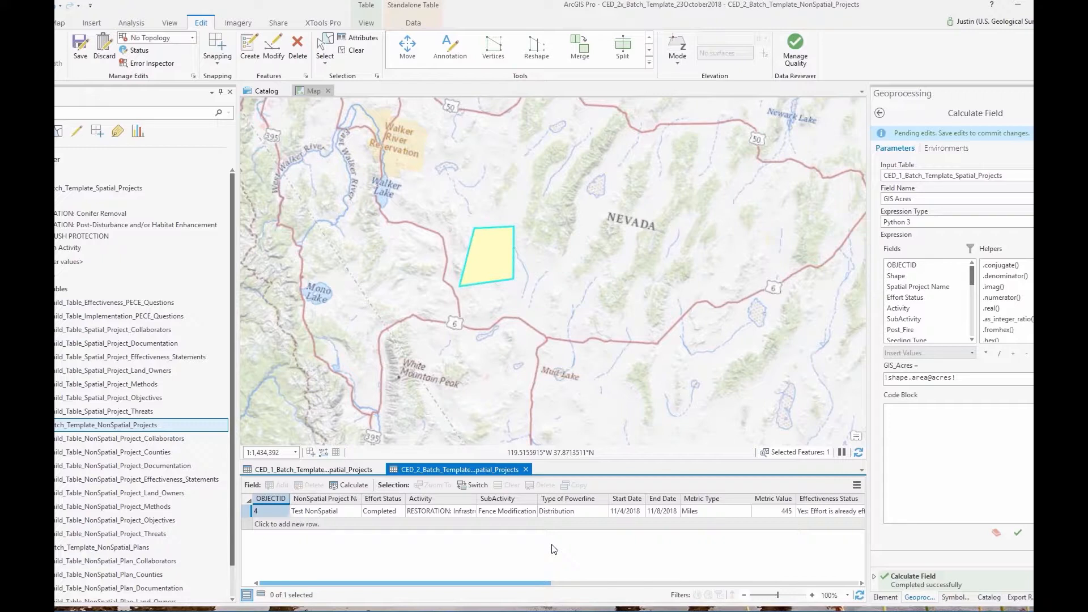
{"action": "left_click", "coordinate": [328, 525]}
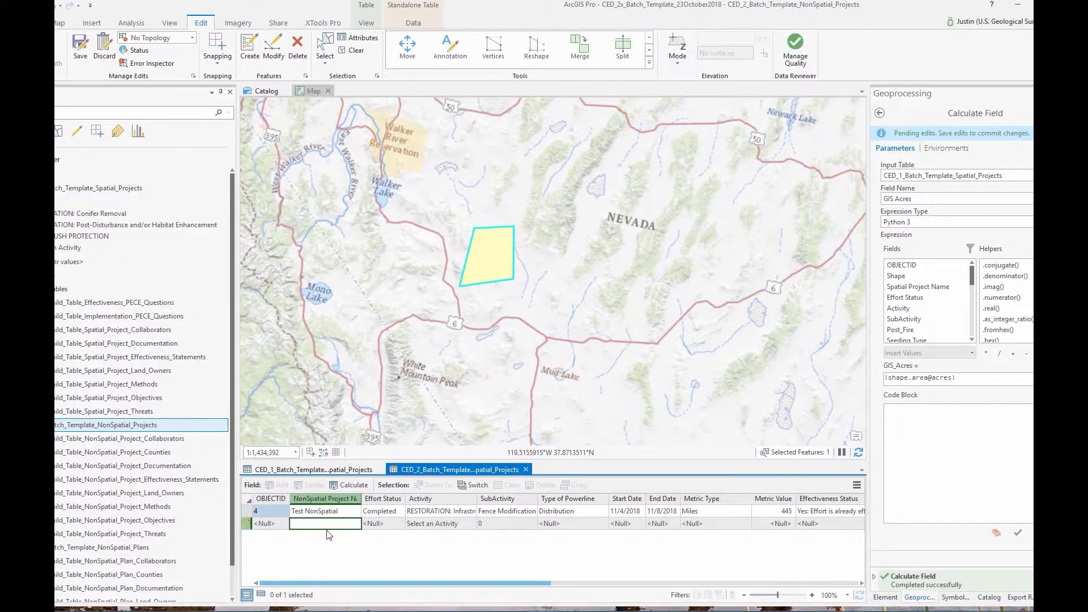
Name the new project row 'New name test' with status Completed and activity RESTORATION: Infrastructure
{"action": "type", "text": "New name test"}
{"action": "left_click", "coordinate": [380, 526]}
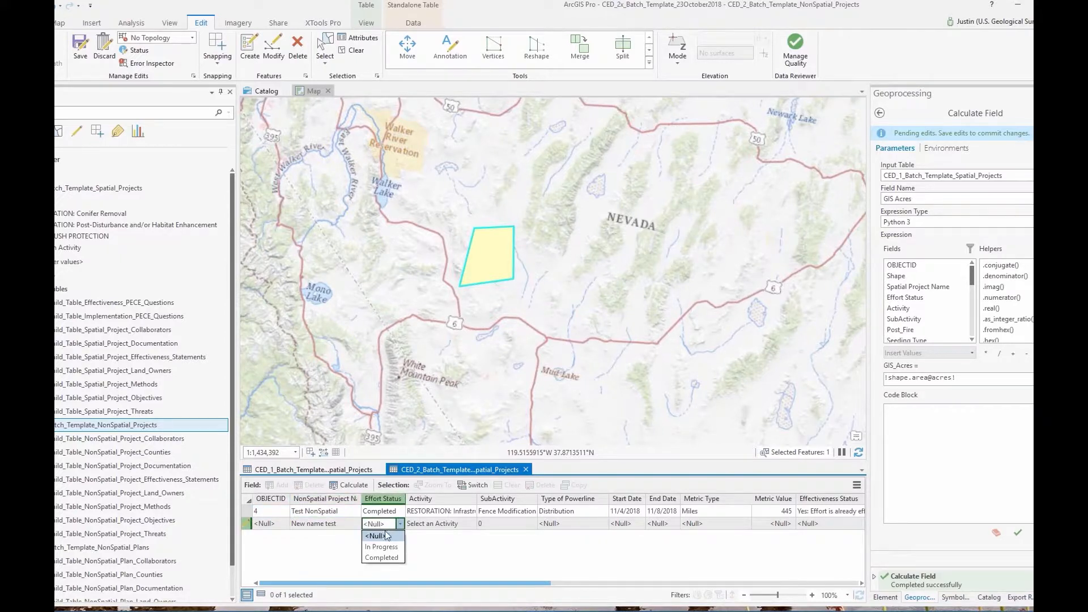
{"action": "left_click", "coordinate": [395, 553]}
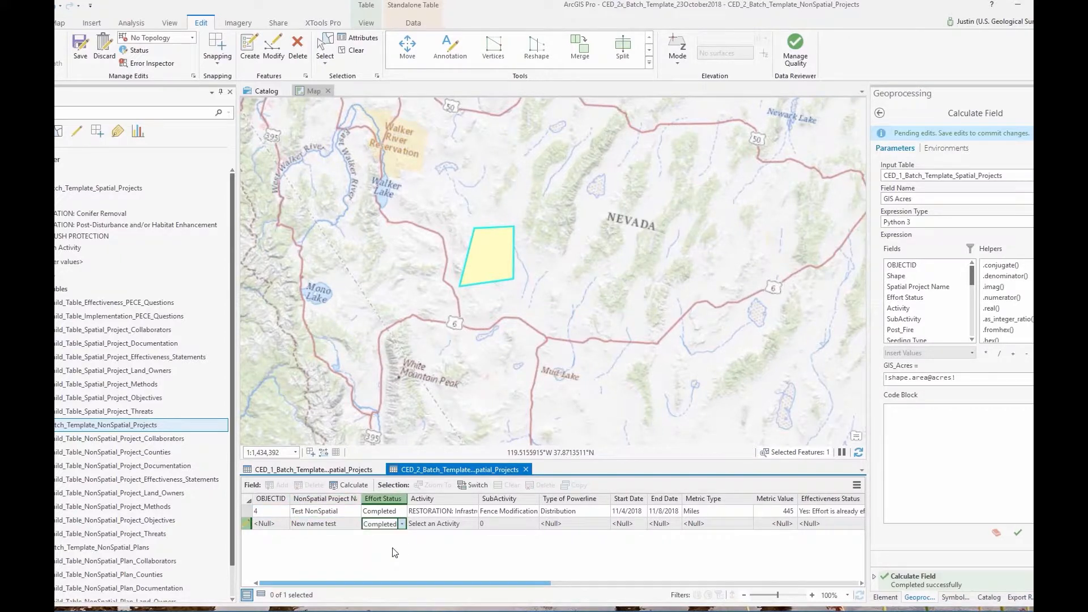
{"action": "left_click", "coordinate": [457, 529]}
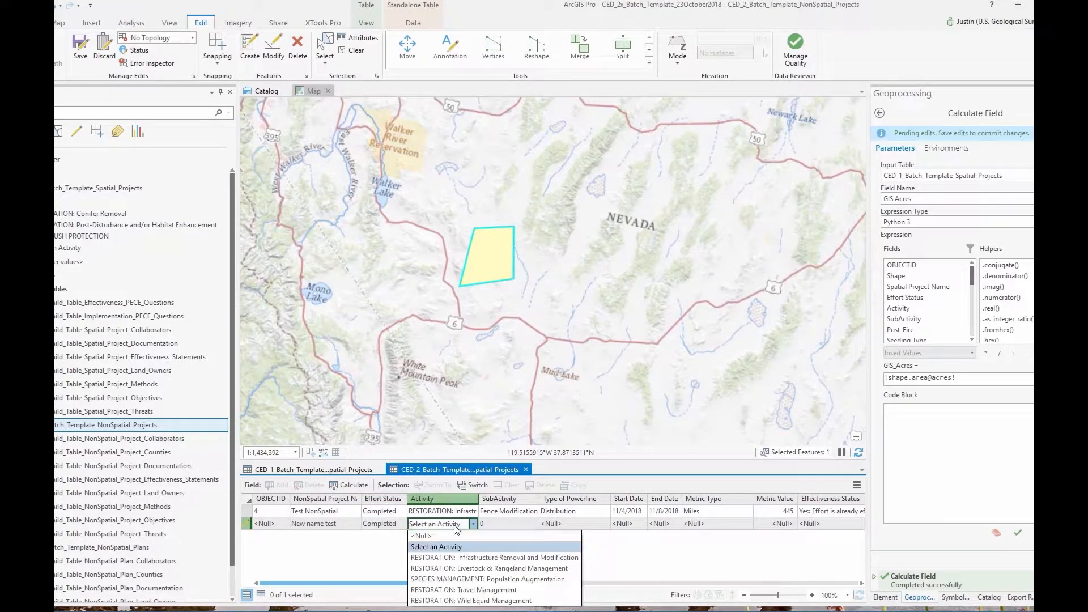
{"action": "left_click", "coordinate": [482, 559]}
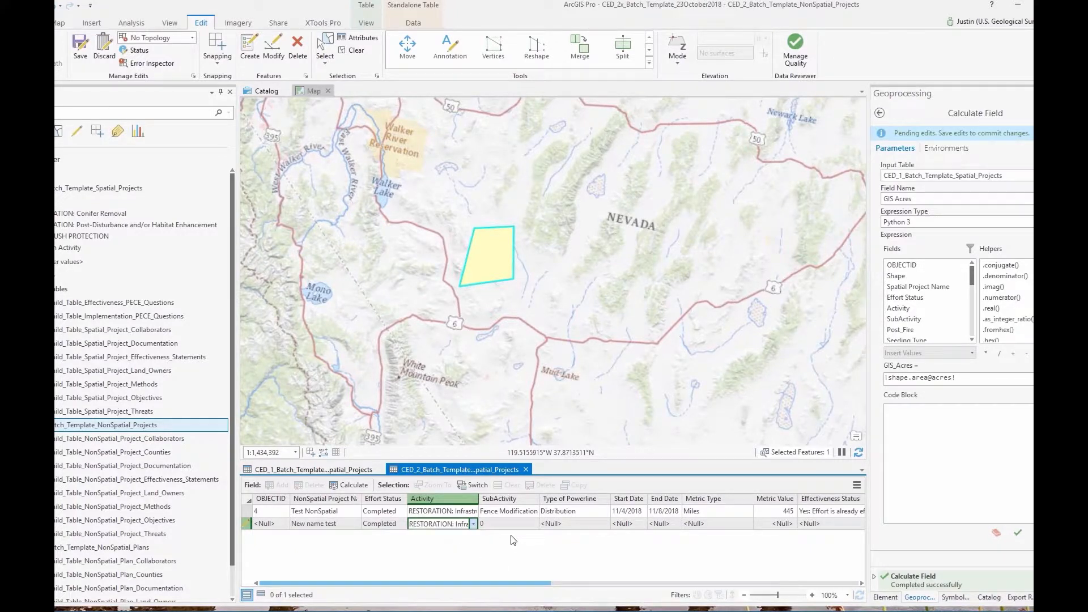
Set the row's subactivity to Powerline Burial and its powerline type to Transmission
{"action": "left_click", "coordinate": [516, 529]}
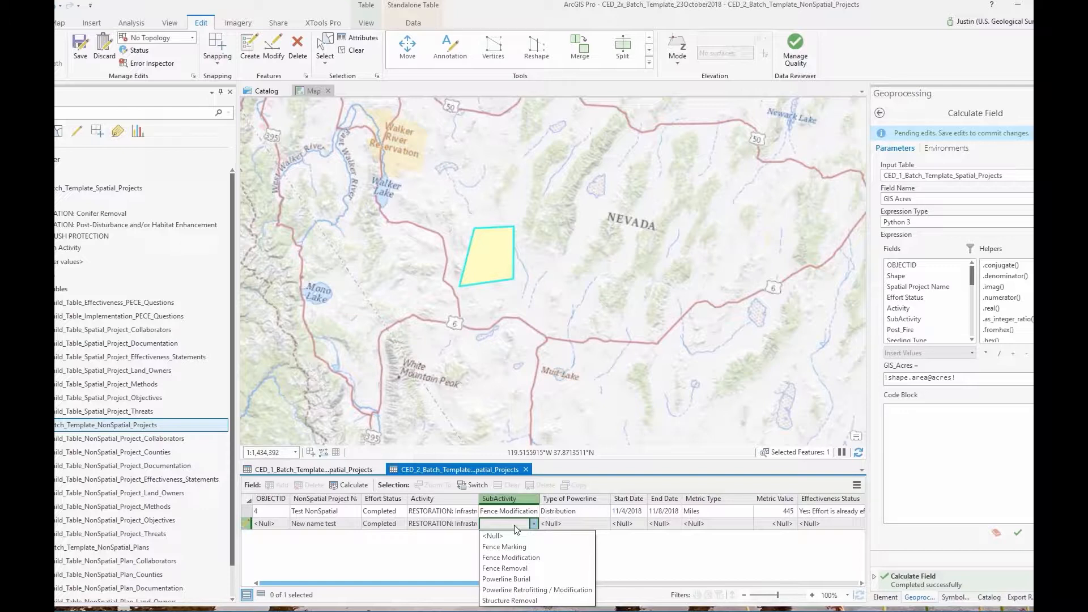
{"action": "left_click", "coordinate": [523, 580]}
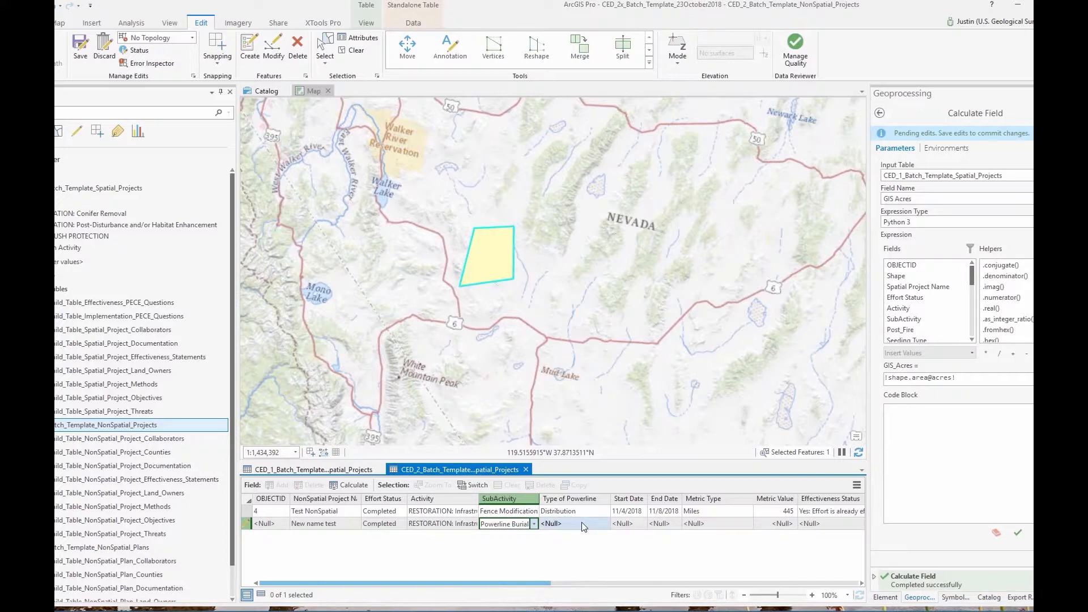
{"action": "left_click", "coordinate": [578, 524]}
{"action": "left_click", "coordinate": [582, 525]}
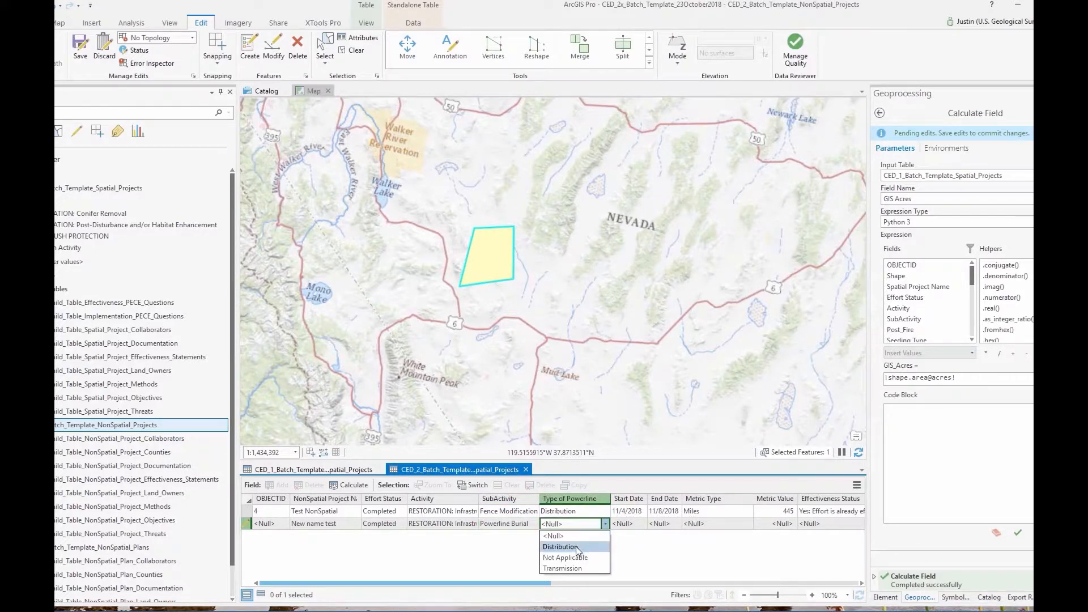
{"action": "left_click", "coordinate": [578, 569]}
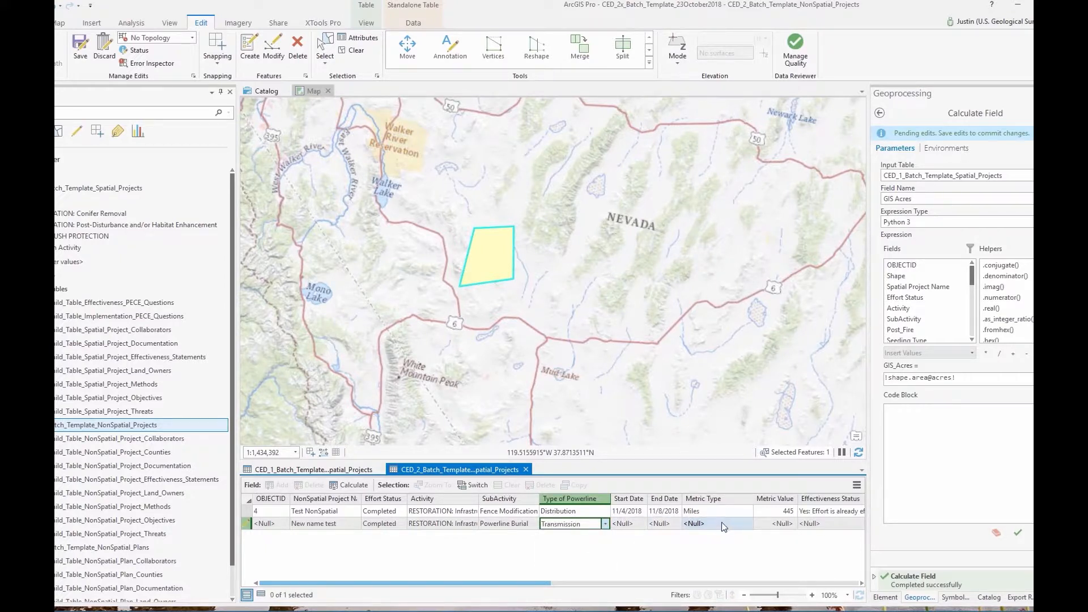
Save all pending edits and confirm the save
{"action": "left_click_drag", "start_coordinate": [519, 581], "coordinate": [810, 584]}
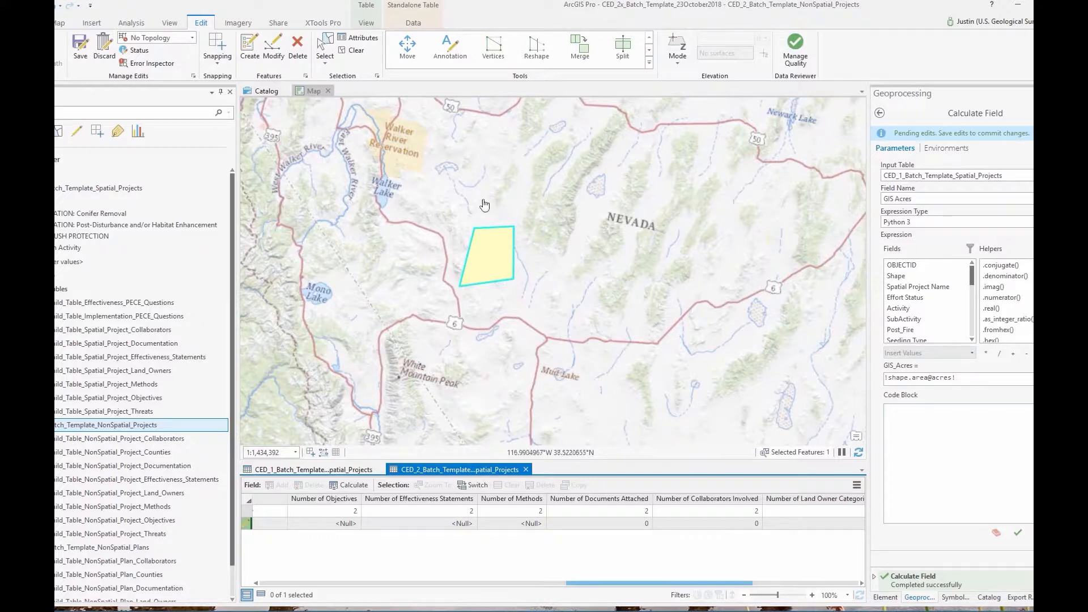
{"action": "left_click", "coordinate": [79, 51]}
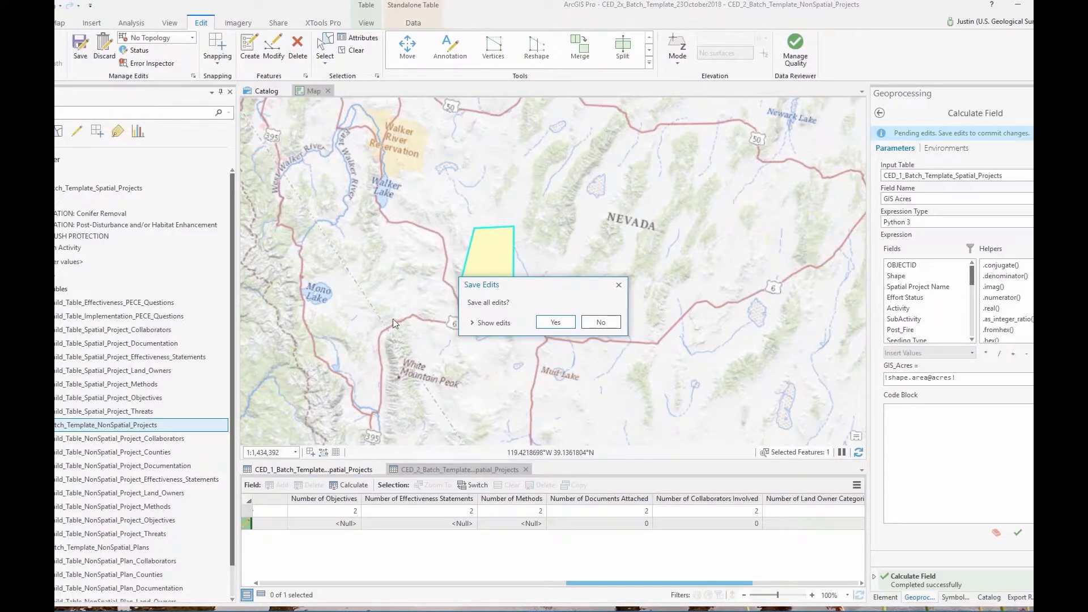
{"action": "left_click", "coordinate": [556, 322]}
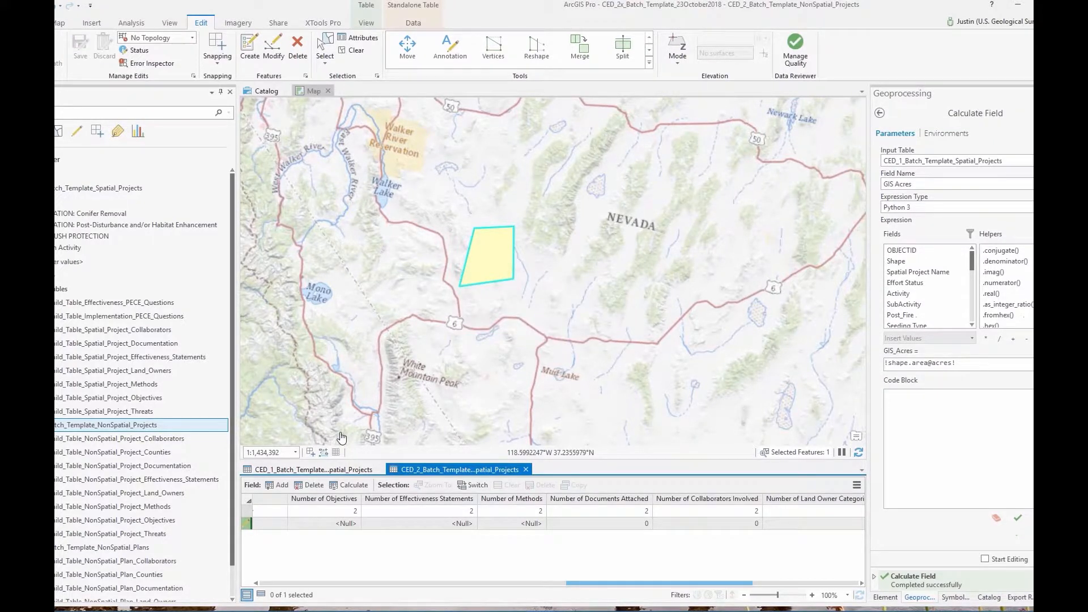
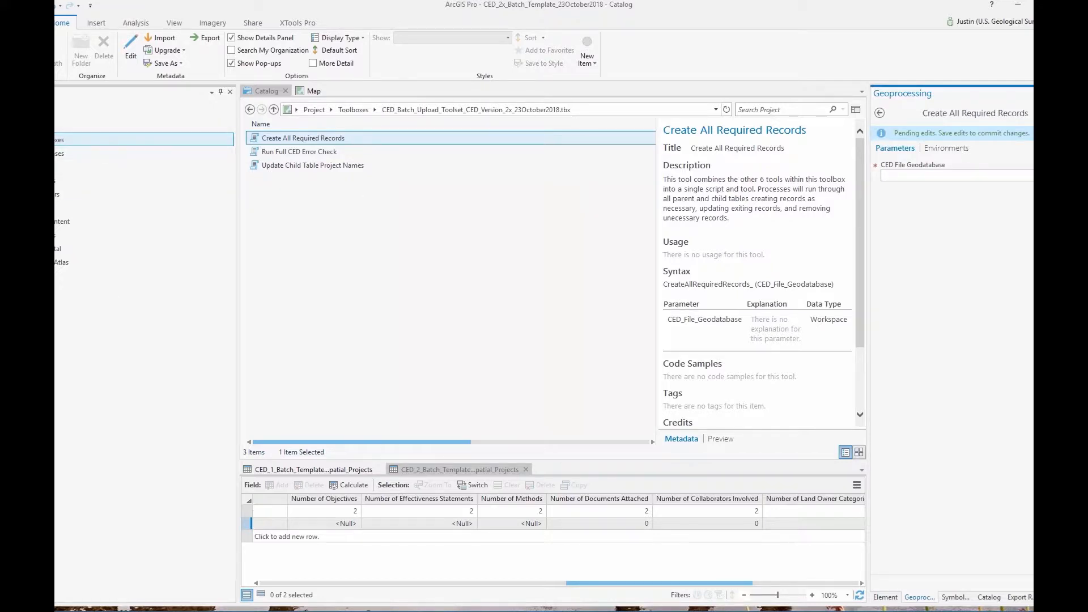
Set the tool's CED File Geodatabase to CED_2x_Batch_Template_23October2018.gdb from the Append_Tools folder
{"action": "left_click", "coordinate": [1072, 175]}
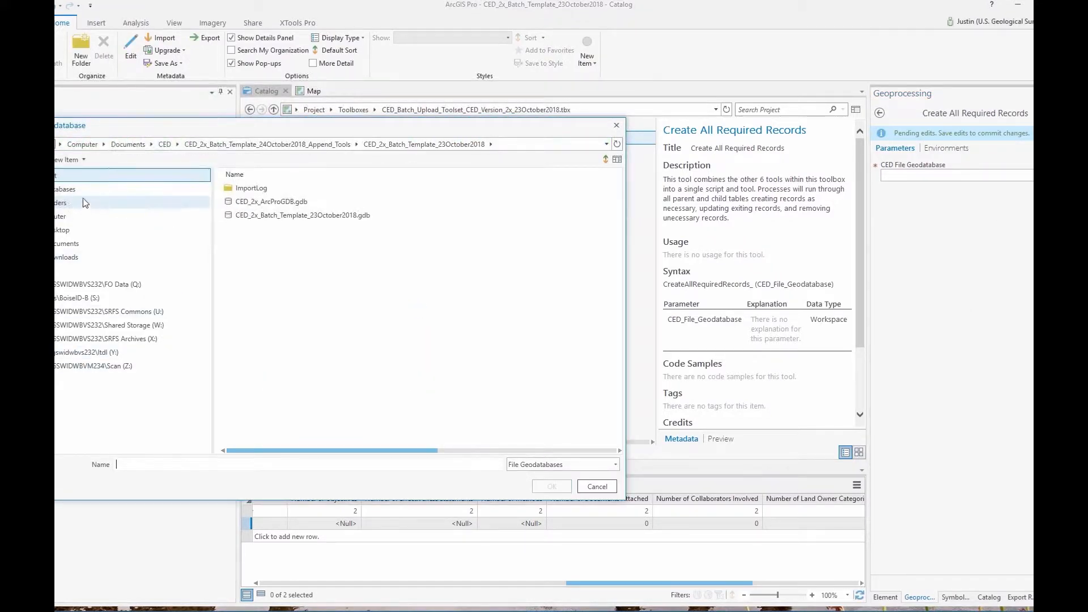
{"action": "left_click", "coordinate": [67, 247]}
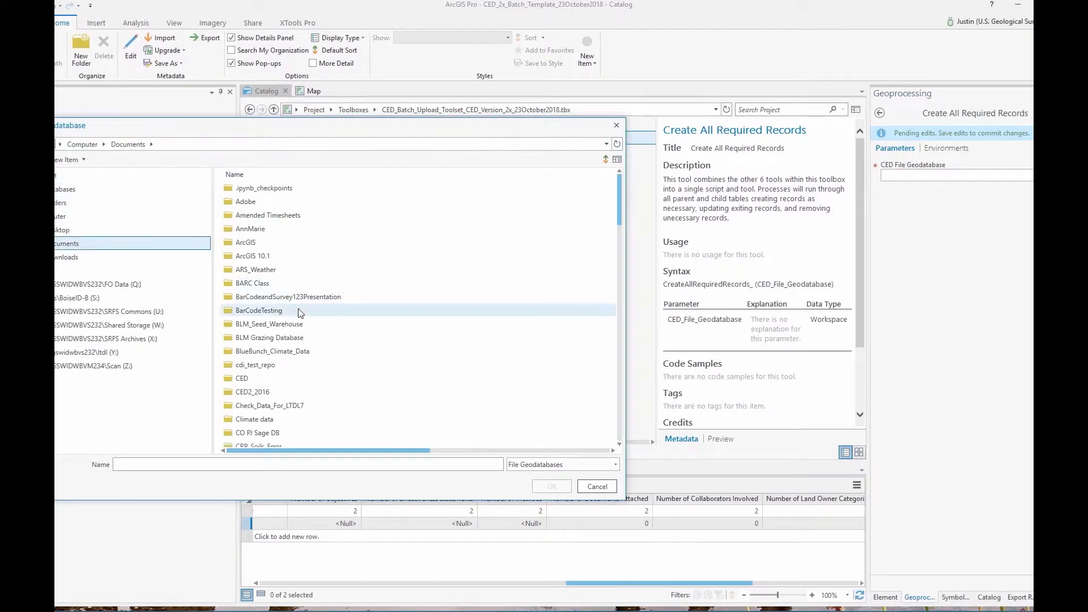
{"action": "double_click", "coordinate": [244, 378]}
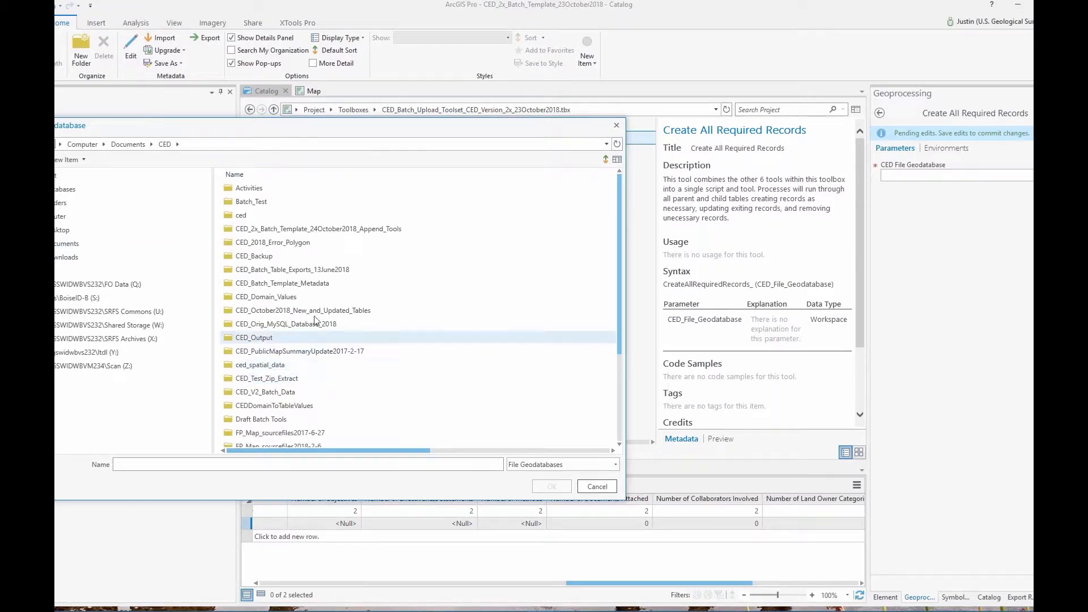
{"action": "double_click", "coordinate": [326, 229]}
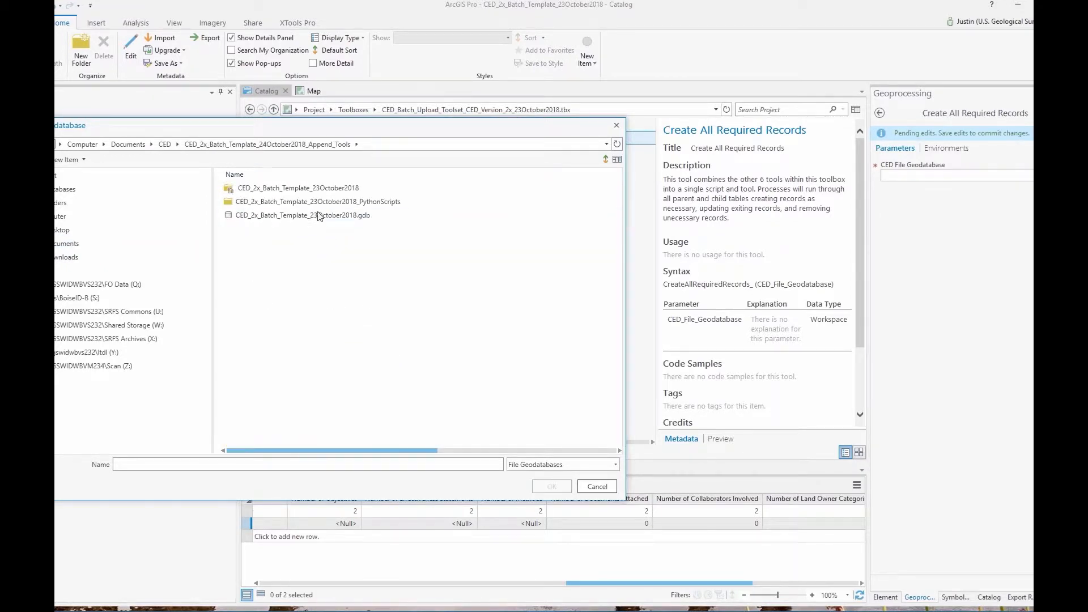
{"action": "left_click", "coordinate": [289, 218]}
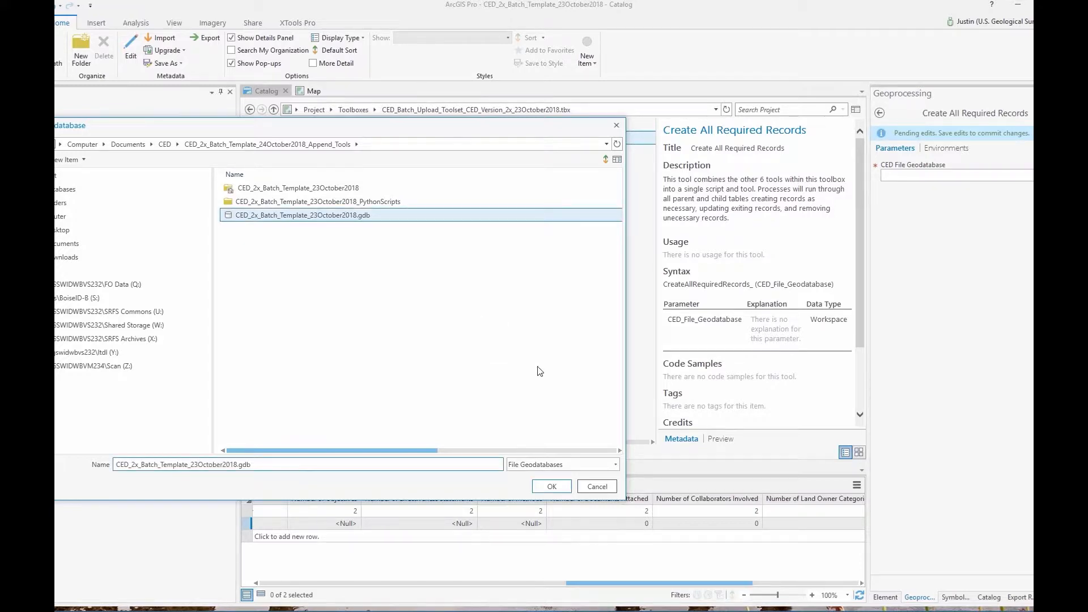
{"action": "left_click", "coordinate": [552, 485]}
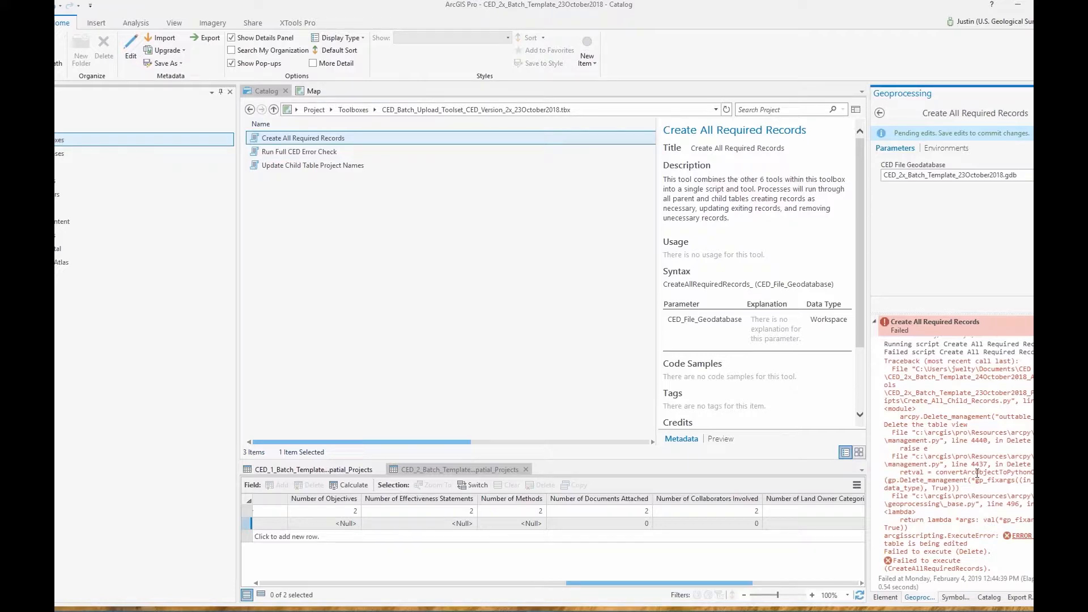
After reading the 'table is being edited' error, save all pending edits from the map's Edit tab
{"action": "left_click_drag", "start_coordinate": [885, 542], "coordinate": [974, 545]}
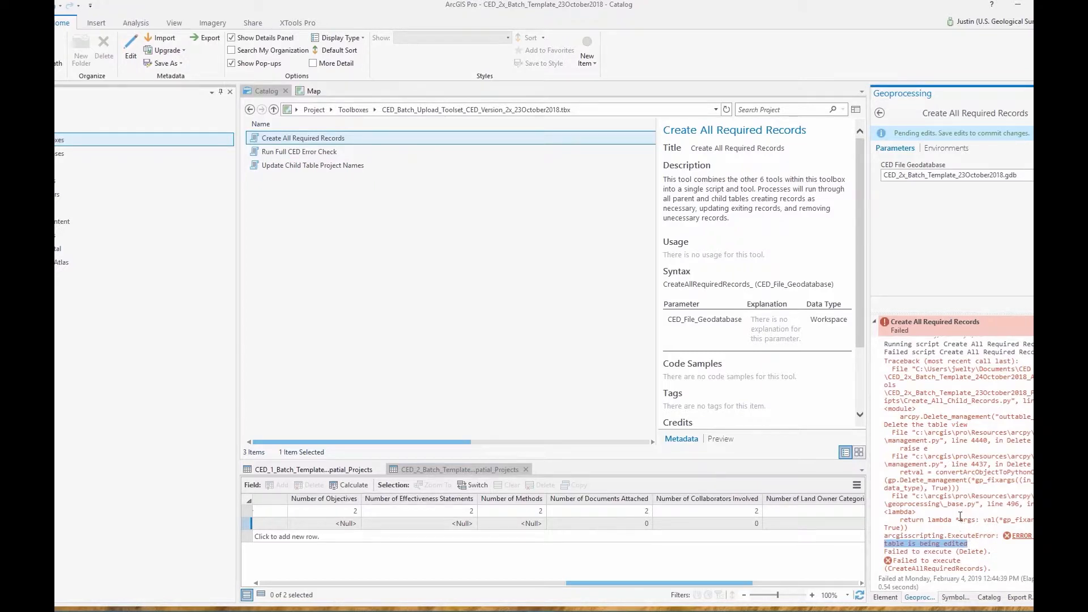
{"action": "left_click", "coordinate": [959, 516]}
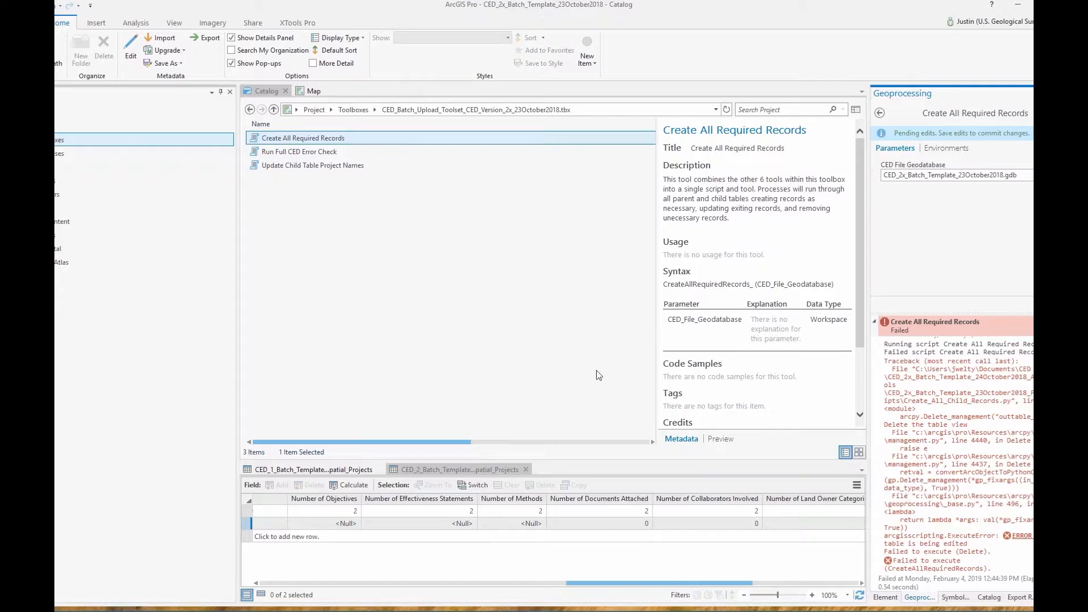
{"action": "left_click", "coordinate": [315, 91]}
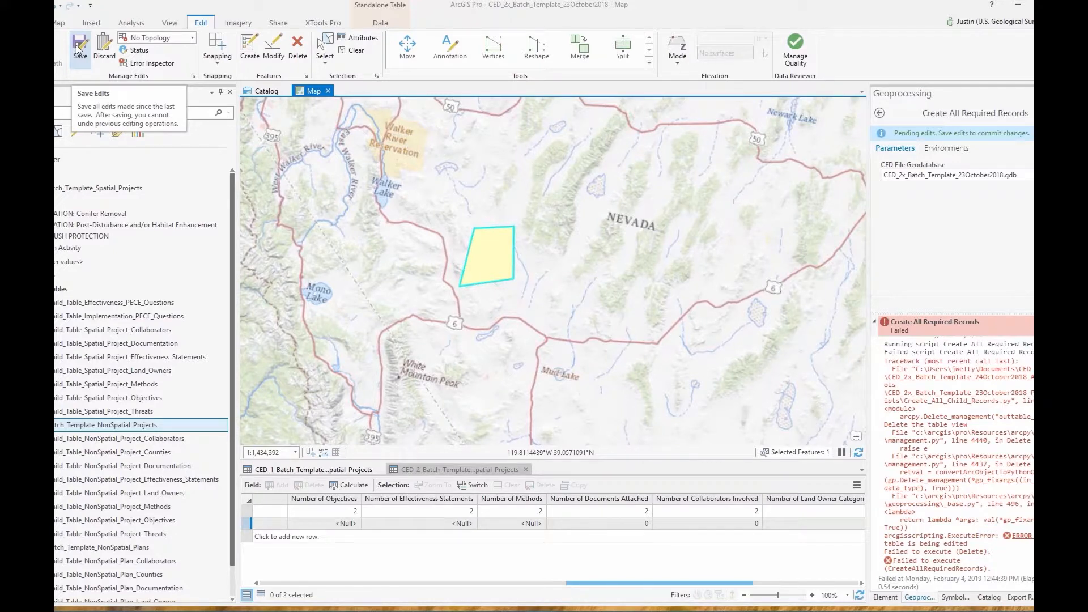
{"action": "left_click", "coordinate": [79, 49]}
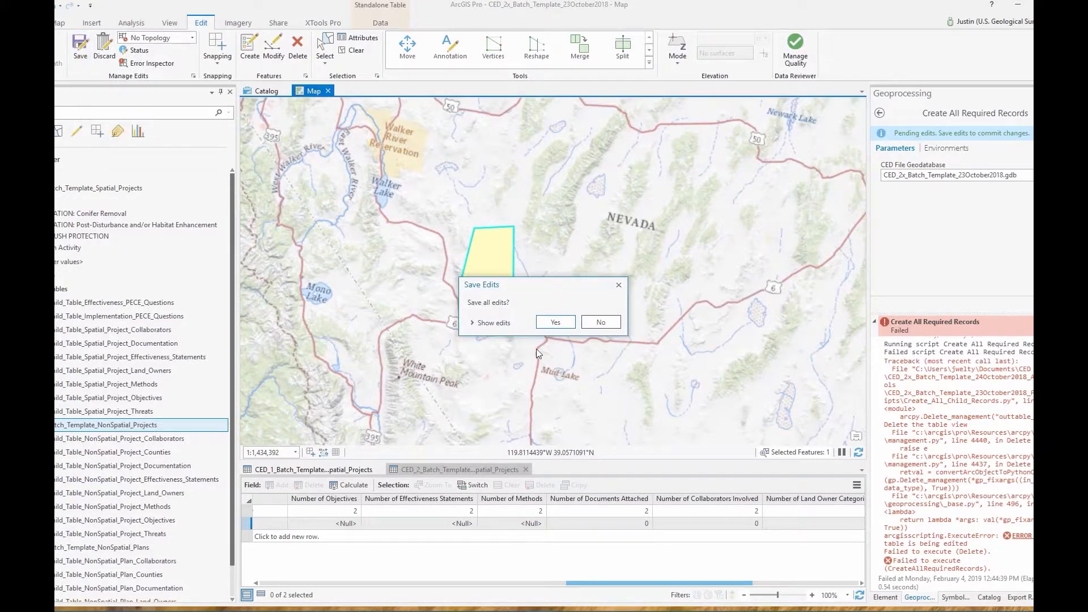
{"action": "left_click", "coordinate": [567, 322]}
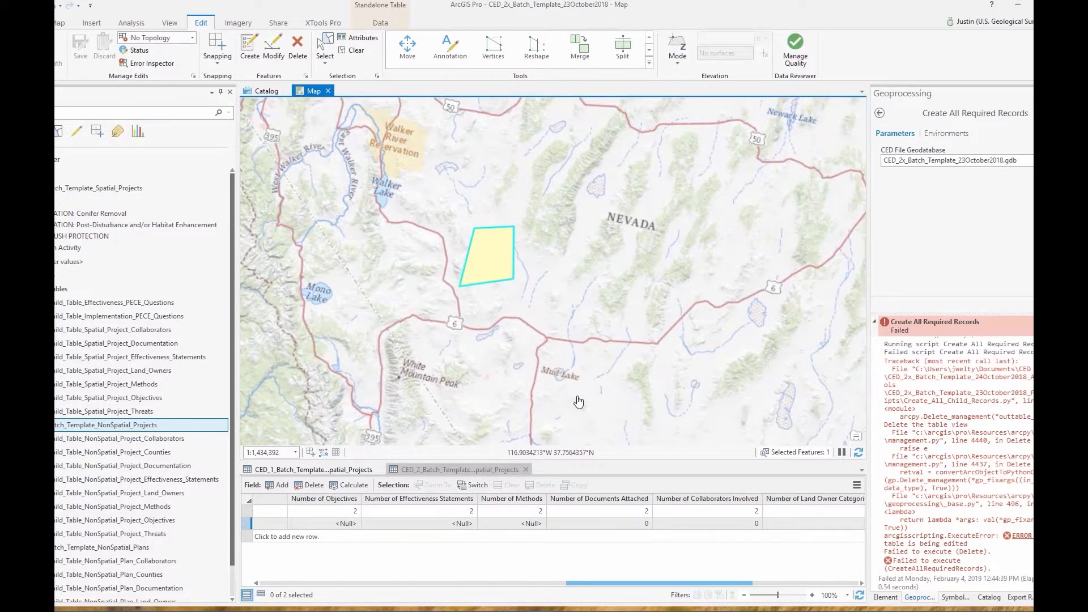
Rerun Create All Required Records so it creates the new threat and county child records
{"action": "left_click", "coordinate": [1055, 305]}
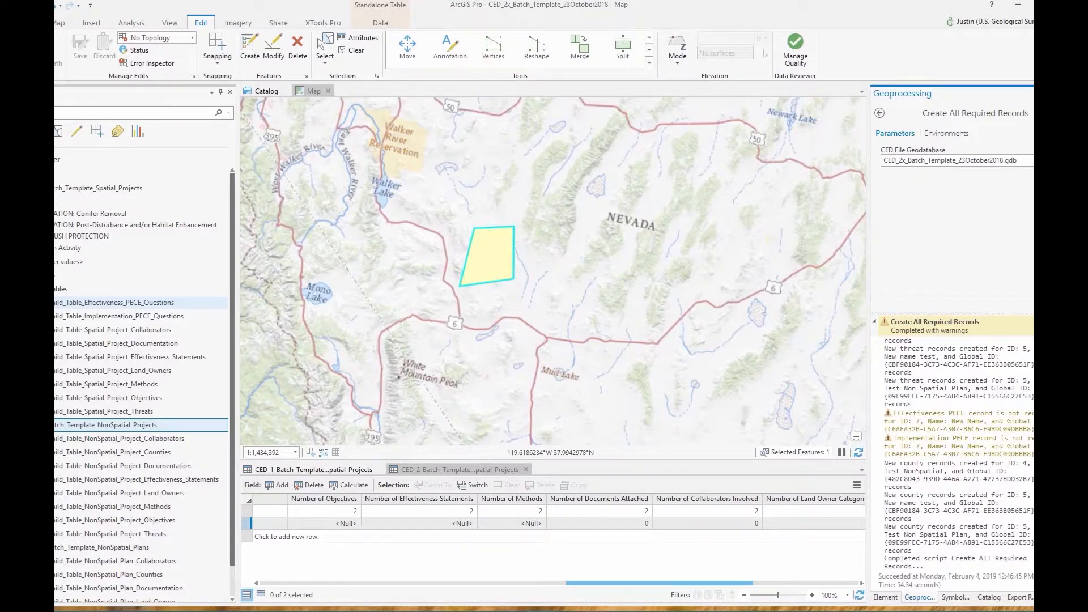
{"action": "right_click", "coordinate": [99, 335]}
Open the Collaborators table and check the New Name project's row in Spatial Projects
{"action": "left_click", "coordinate": [126, 358]}
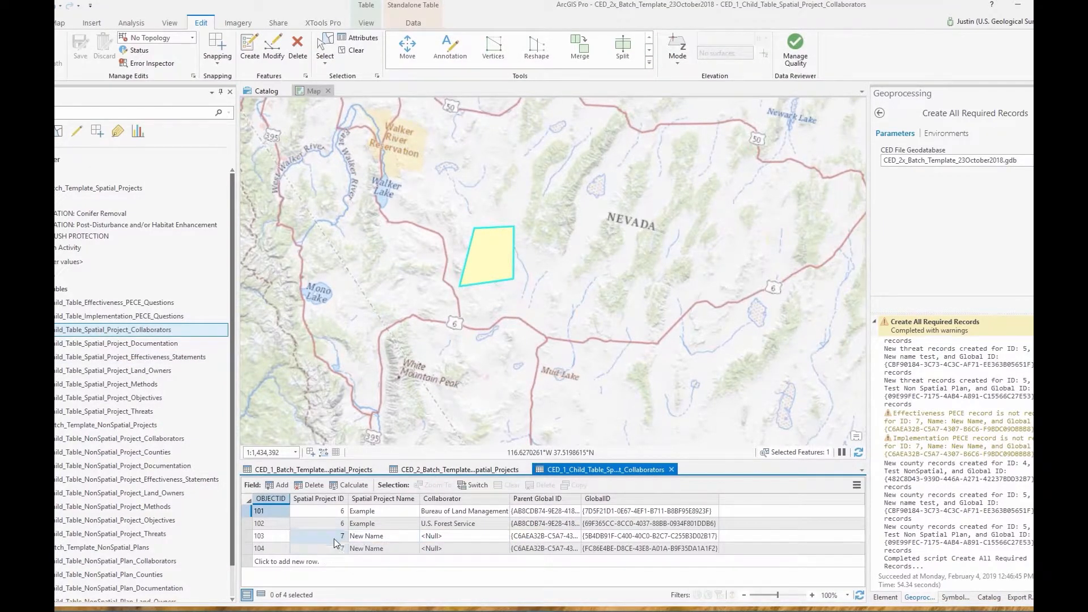
{"action": "left_click", "coordinate": [335, 469]}
{"action": "left_click_drag", "start_coordinate": [739, 586], "coordinate": [258, 586]}
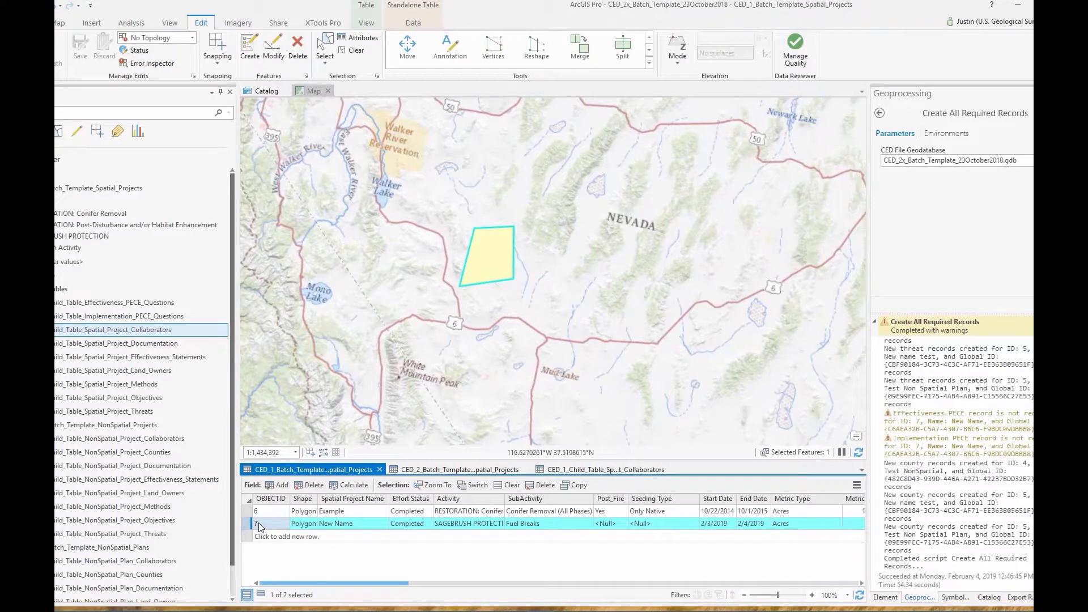
{"action": "left_click", "coordinate": [329, 522]}
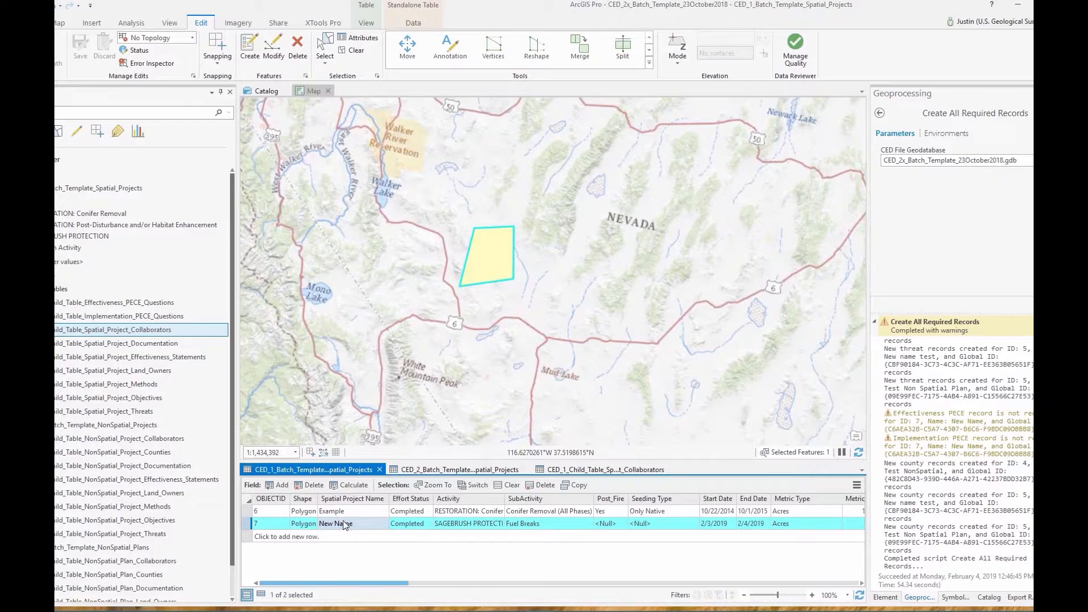
{"action": "left_click", "coordinate": [568, 471]}
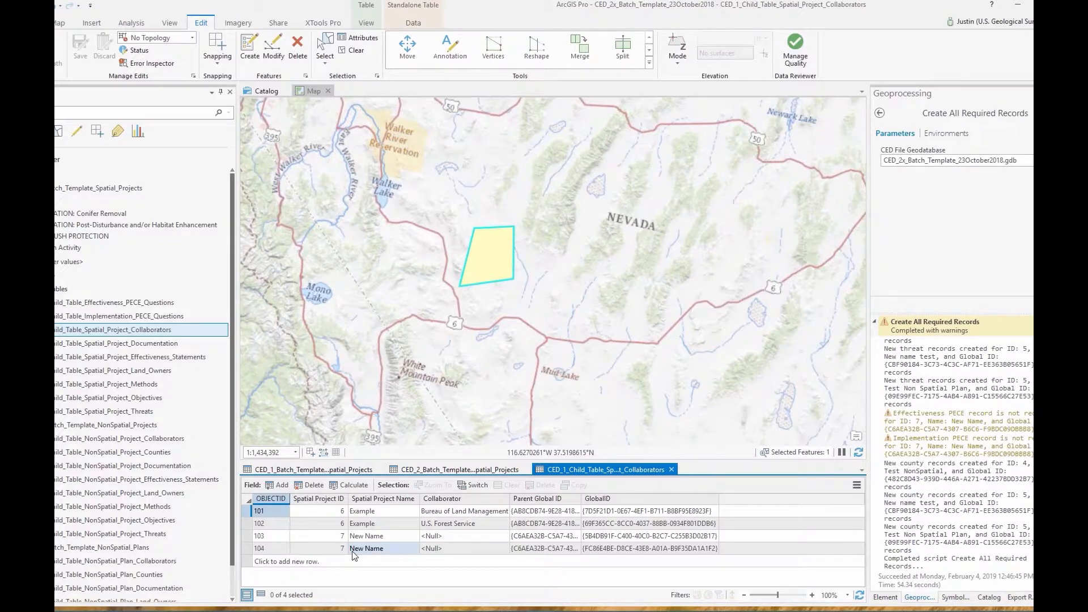
Set collaborator rows 103 and 104 to Nongovernmental Organization and Private
{"action": "left_click", "coordinate": [474, 535]}
{"action": "left_click", "coordinate": [493, 536]}
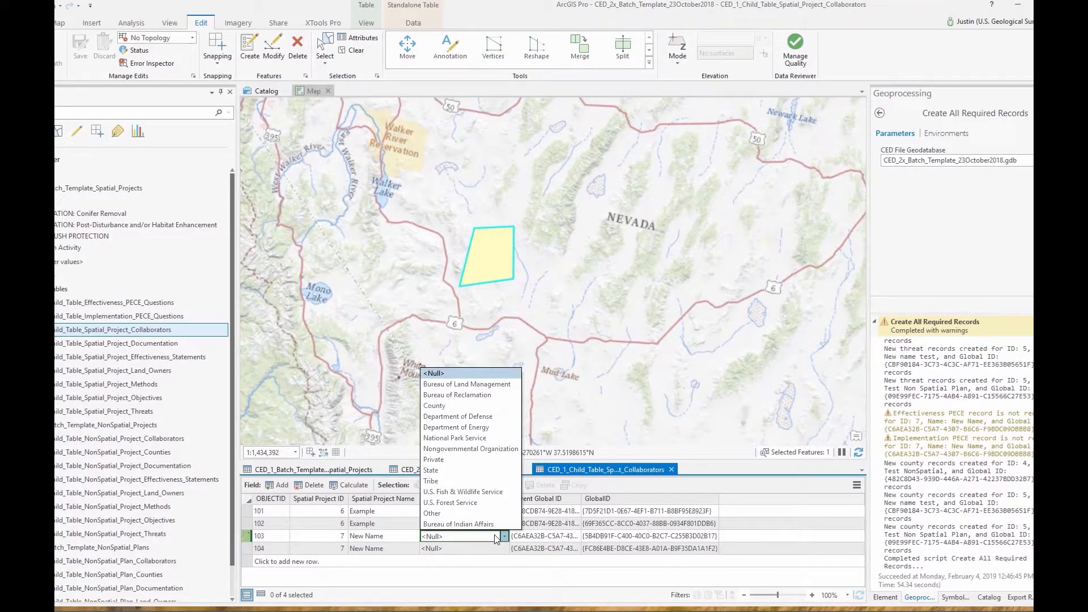
{"action": "left_click", "coordinate": [475, 449]}
{"action": "left_click", "coordinate": [464, 548]}
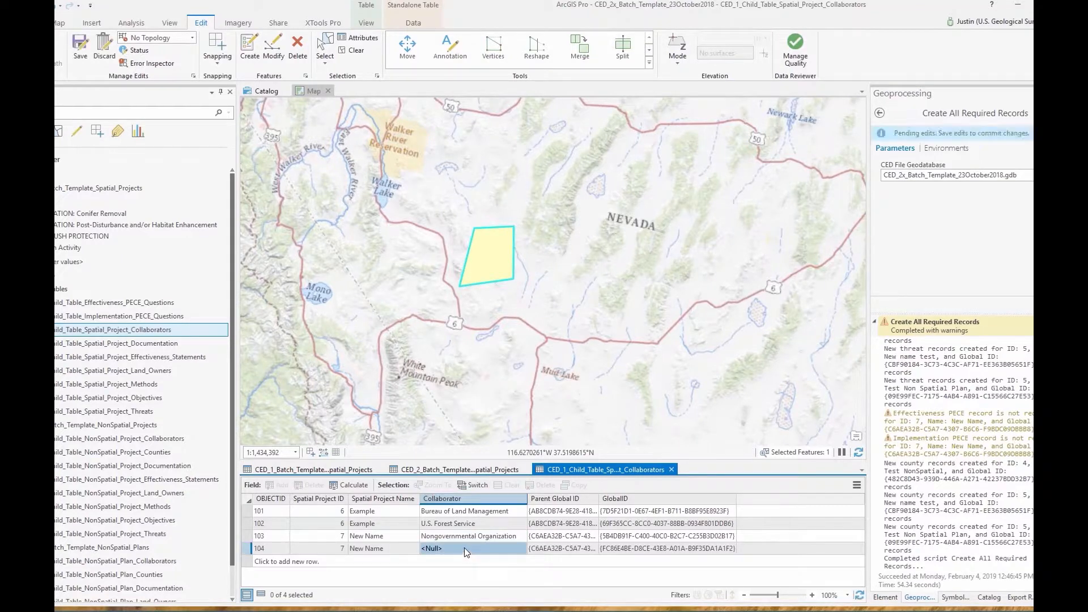
{"action": "left_click", "coordinate": [464, 548]}
{"action": "left_click", "coordinate": [448, 481]}
{"action": "left_click", "coordinate": [333, 537]}
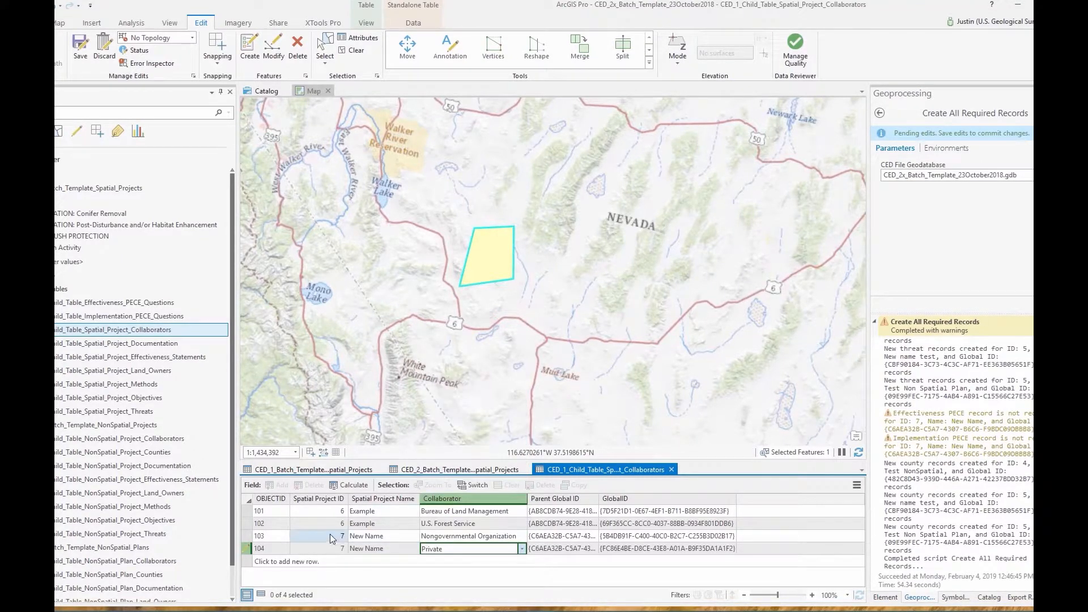
Save the collaborator edits and confirm the save
{"action": "left_click", "coordinate": [80, 53]}
{"action": "left_click", "coordinate": [555, 322]}
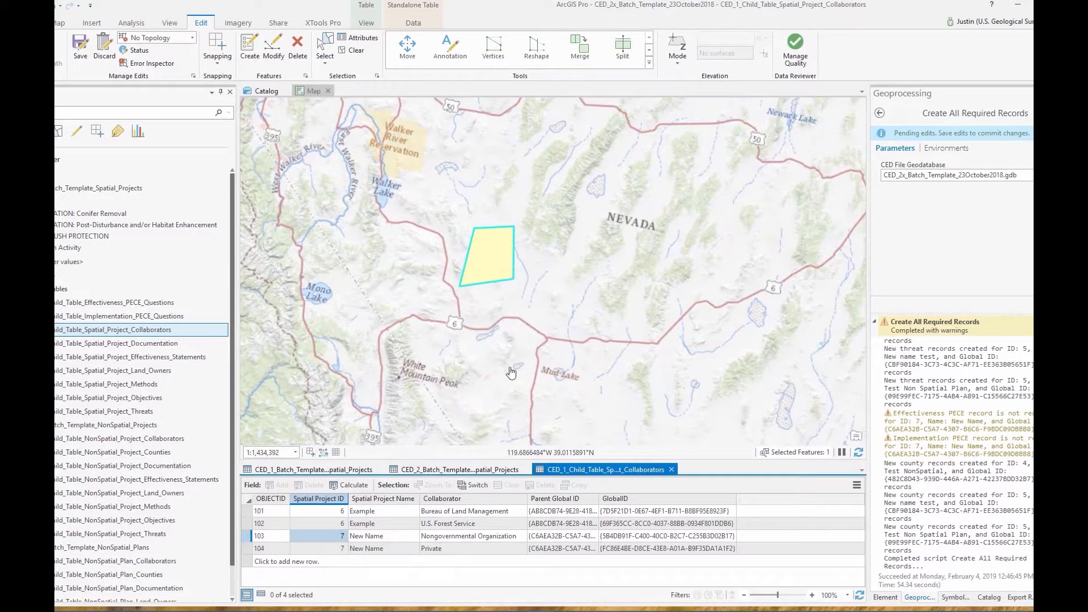
{"action": "right_click", "coordinate": [140, 349]}
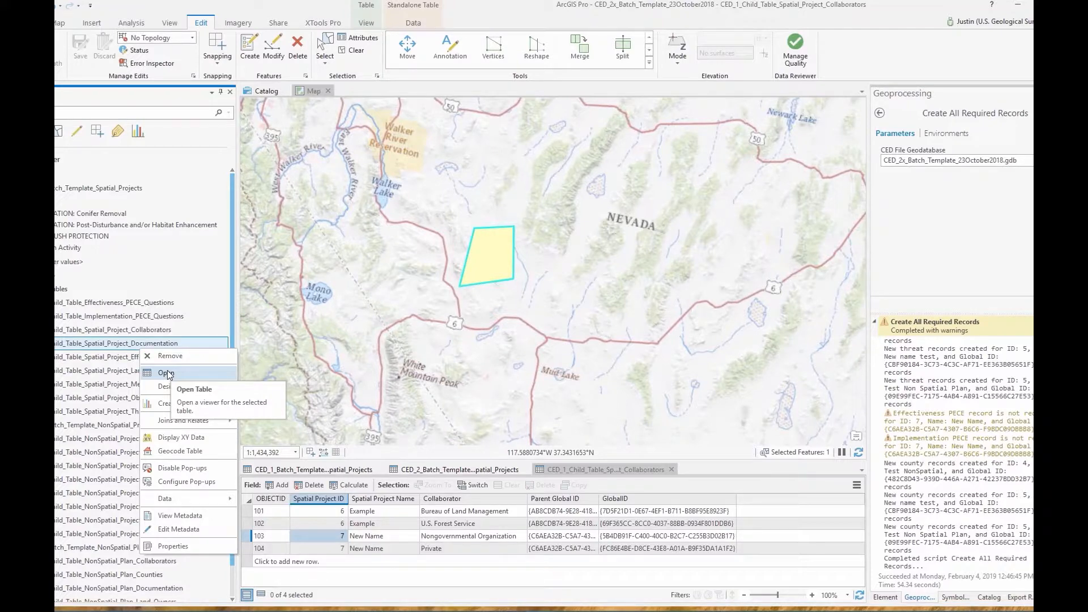
Open the Documentation table and make row 99 a Project Proposal named 'New Name Project Proposal'
{"action": "left_click", "coordinate": [168, 375]}
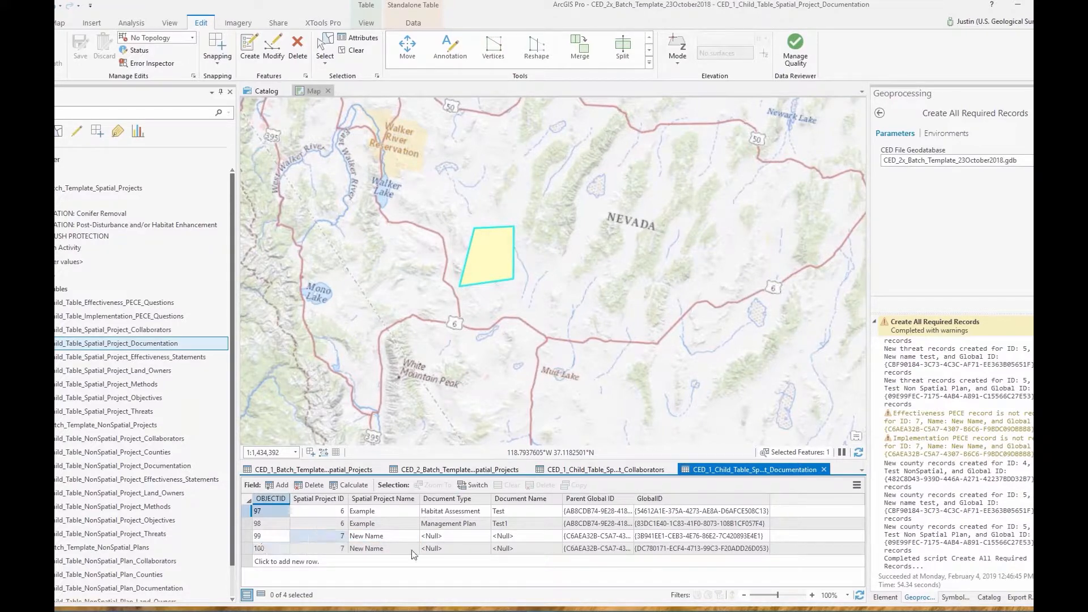
{"action": "left_click", "coordinate": [447, 534]}
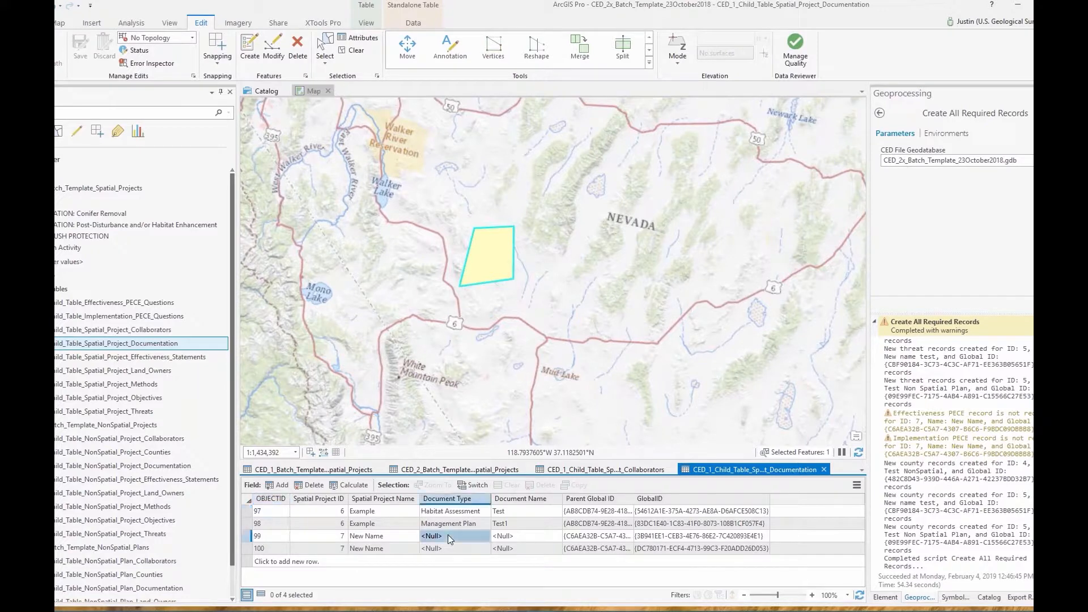
{"action": "left_click", "coordinate": [455, 535]}
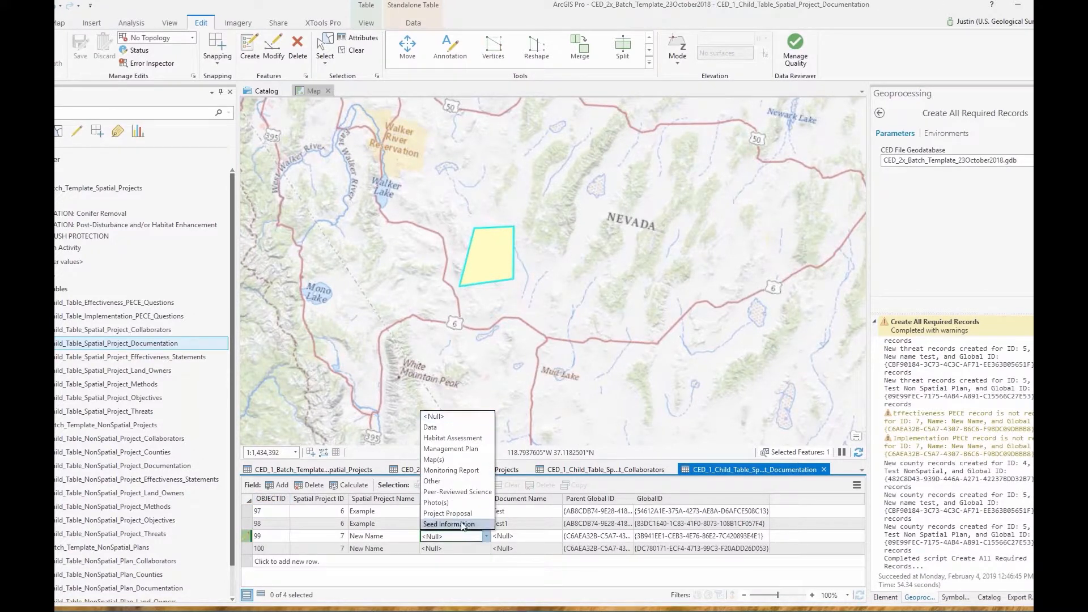
{"action": "left_click", "coordinate": [463, 514]}
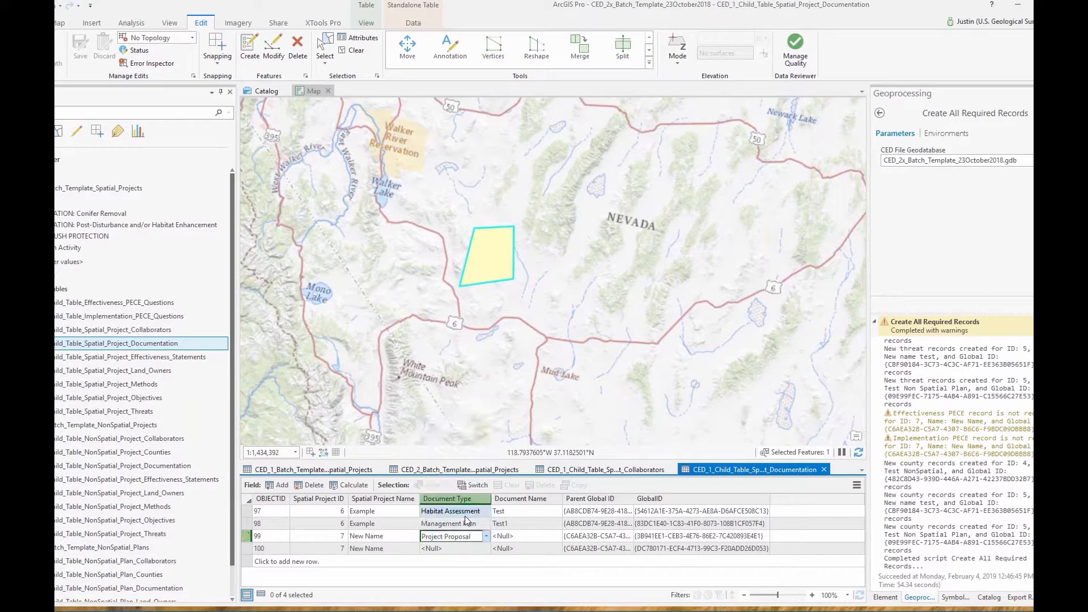
{"action": "left_click", "coordinate": [518, 536]}
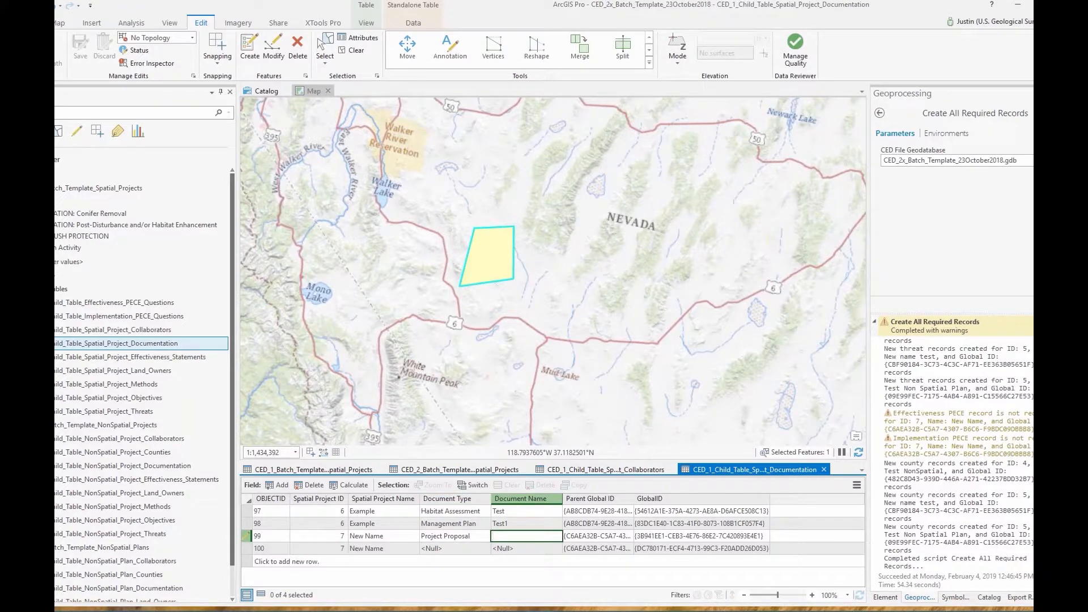
{"action": "type", "text": "New Name Project Proposal"}
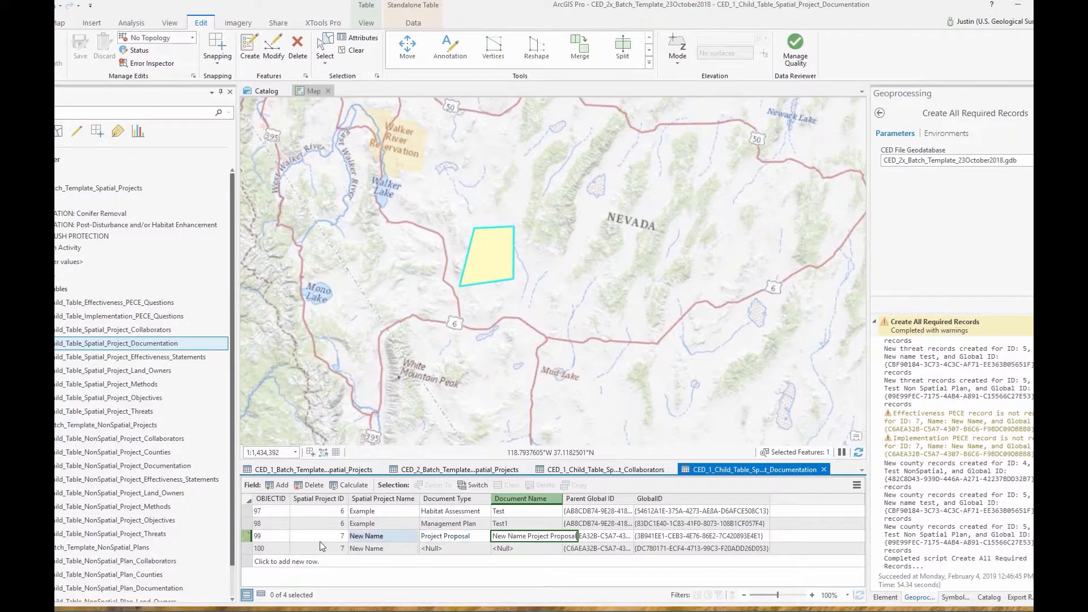
Add BarCodes_29January2019.pdf as an attachment on documentation row 99 through Manage Attachments
{"action": "right_click", "coordinate": [243, 536]}
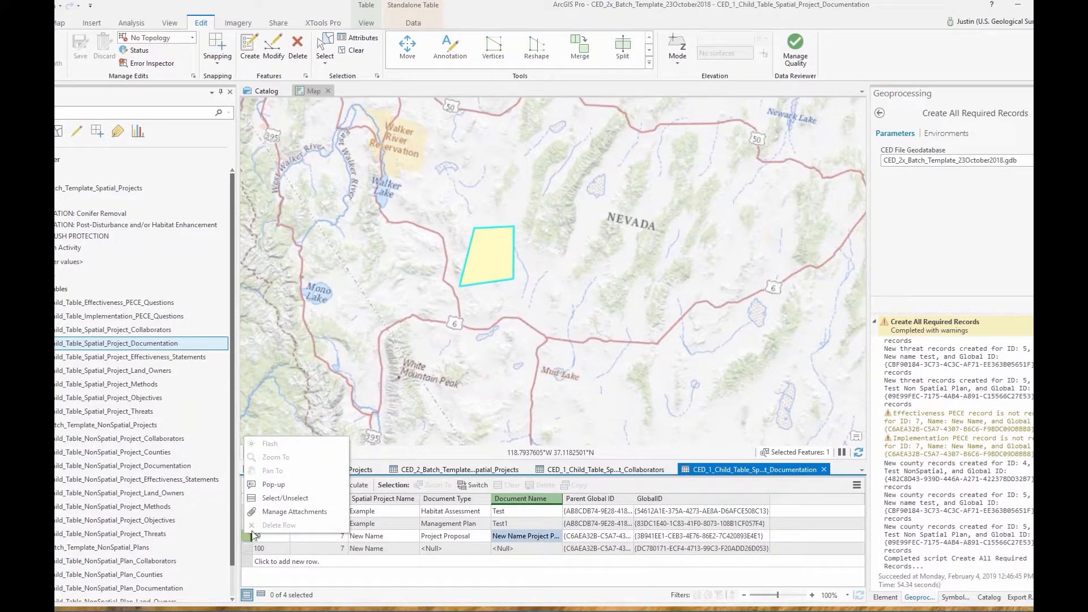
{"action": "left_click", "coordinate": [293, 512]}
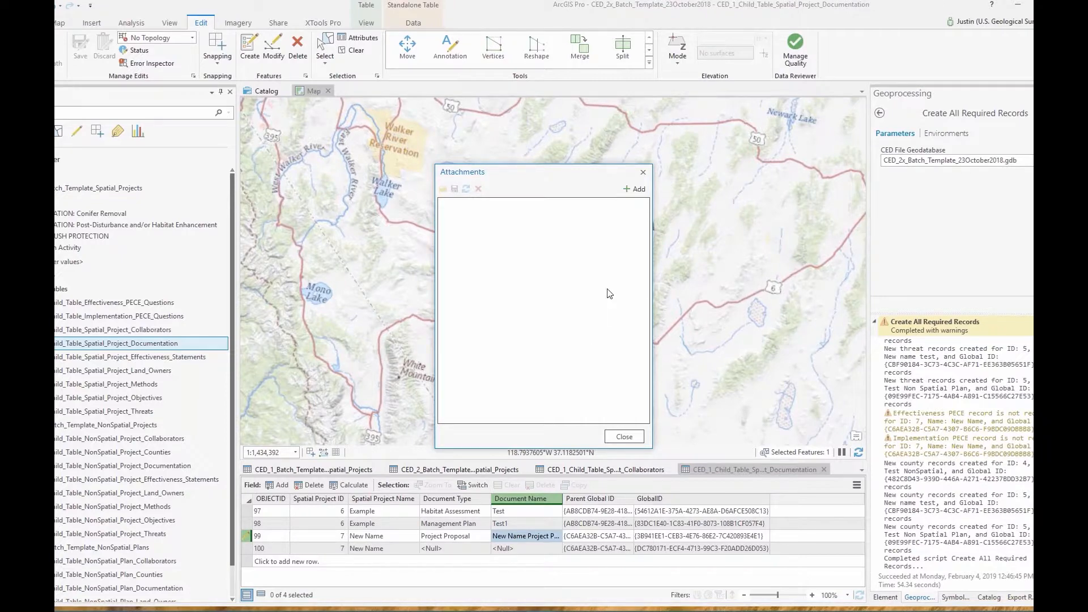
{"action": "left_click", "coordinate": [634, 194]}
{"action": "left_click", "coordinate": [593, 243]}
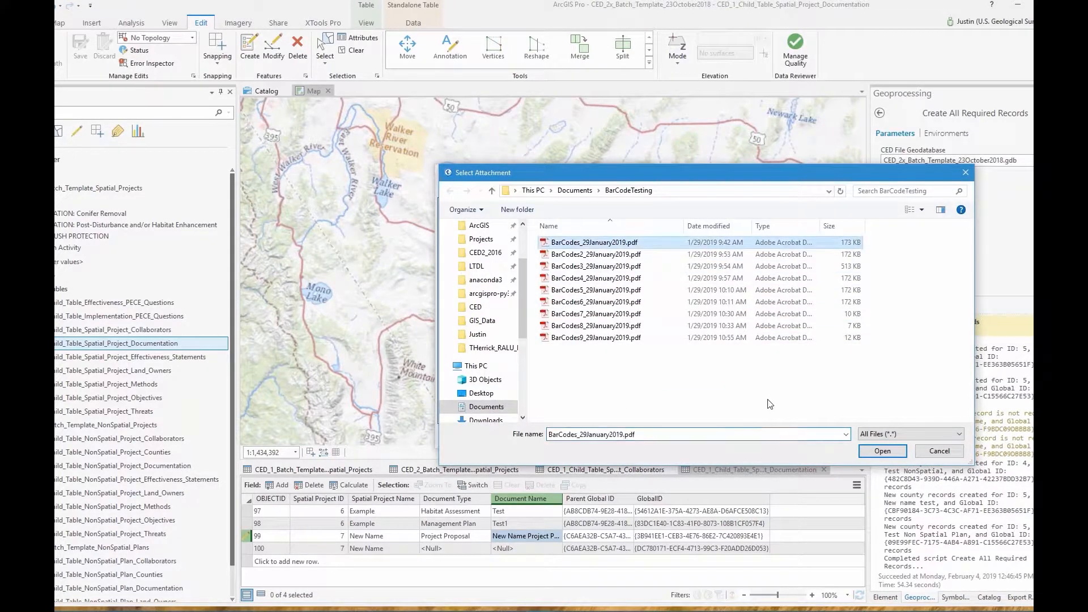
{"action": "left_click", "coordinate": [894, 452]}
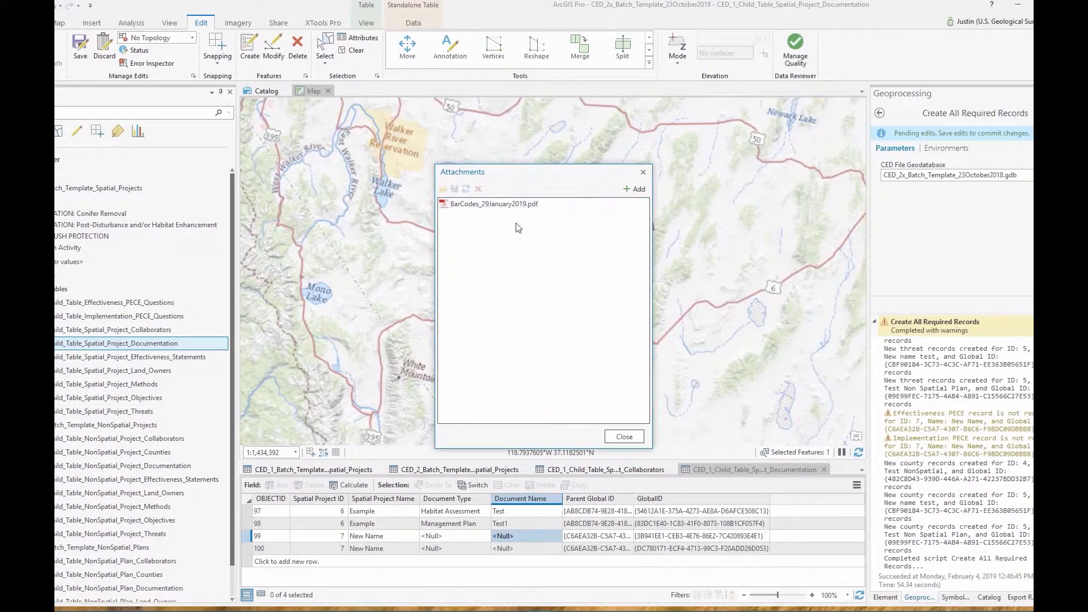
{"action": "left_click", "coordinate": [495, 211]}
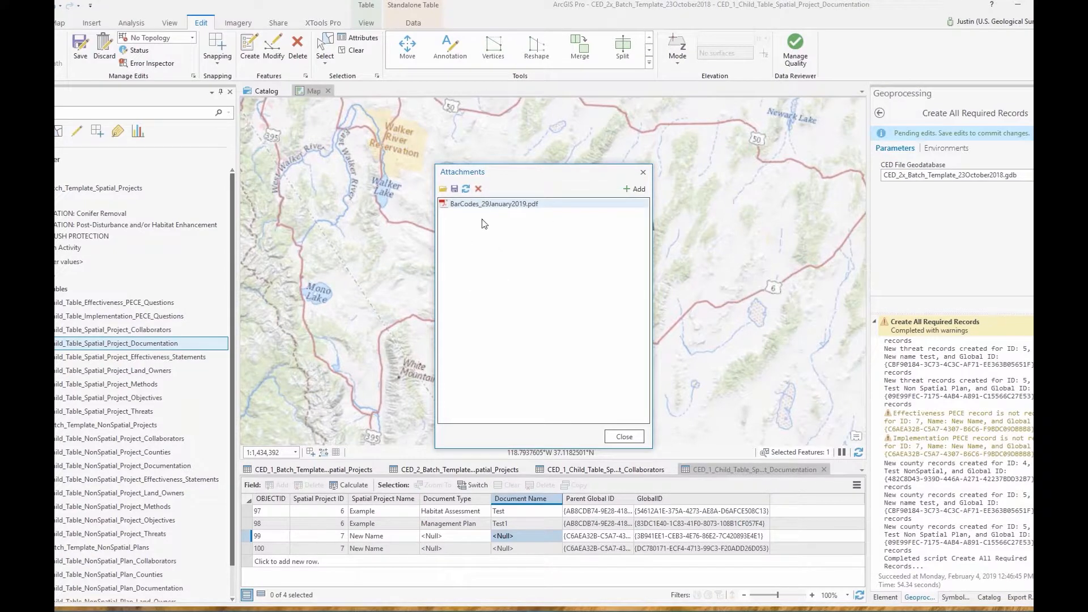
{"action": "left_click", "coordinate": [625, 436]}
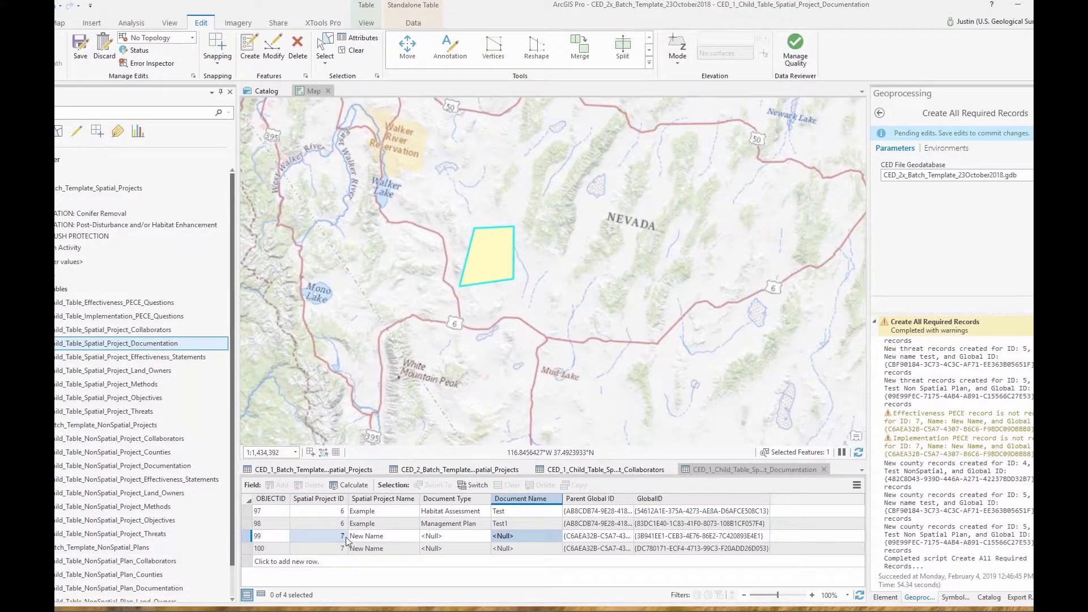
Set row 99's Document Type to Project Proposal and Document Name to 'New Name Proposal'
{"action": "left_click", "coordinate": [457, 538]}
{"action": "left_click", "coordinate": [471, 539]}
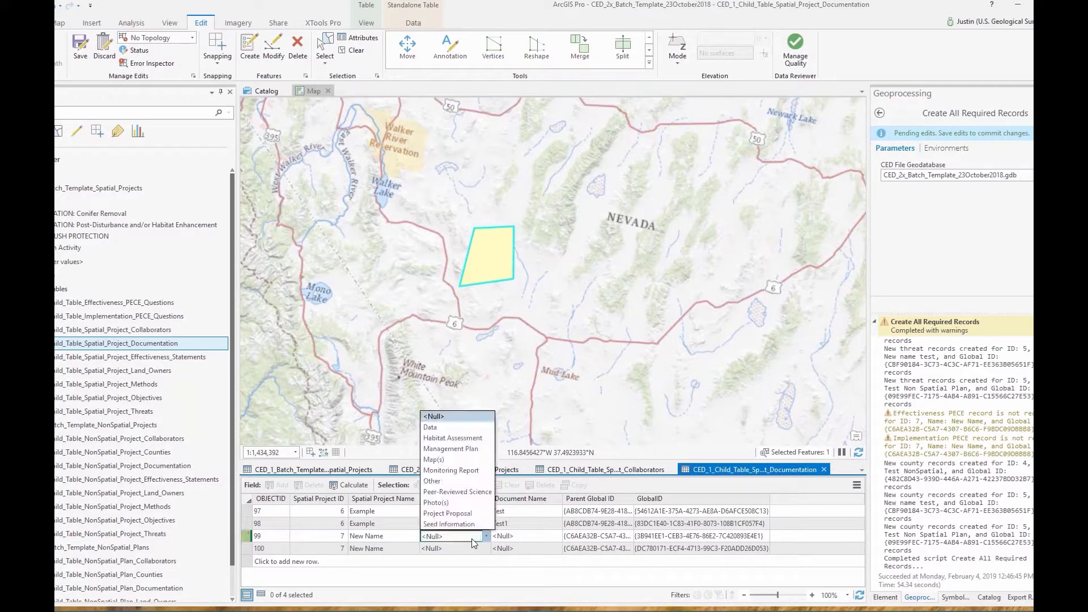
{"action": "left_click", "coordinate": [449, 512]}
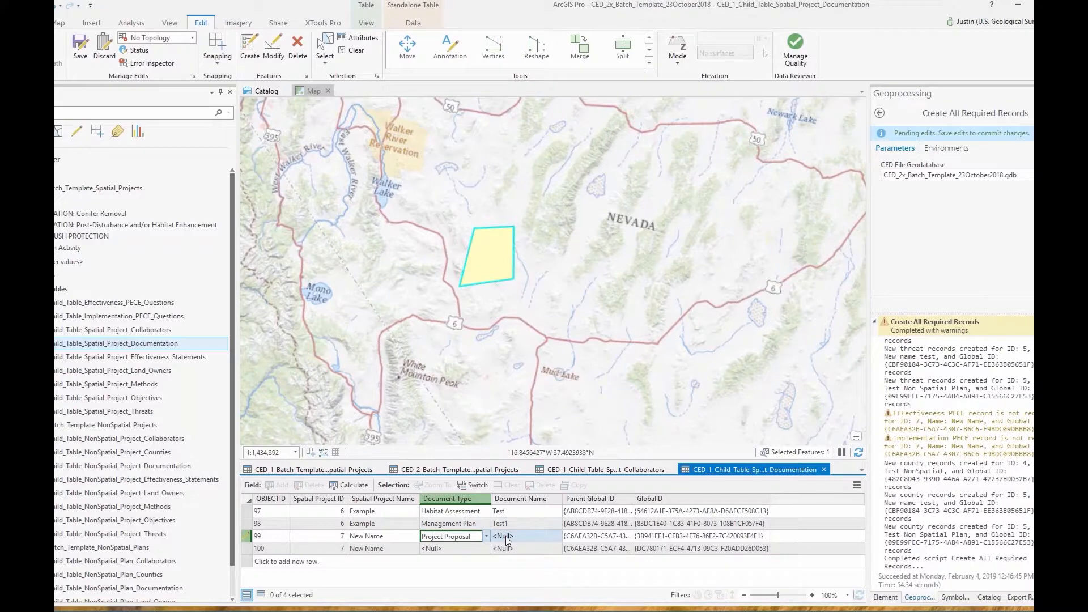
{"action": "left_click", "coordinate": [507, 536]}
{"action": "type", "text": "New N"}
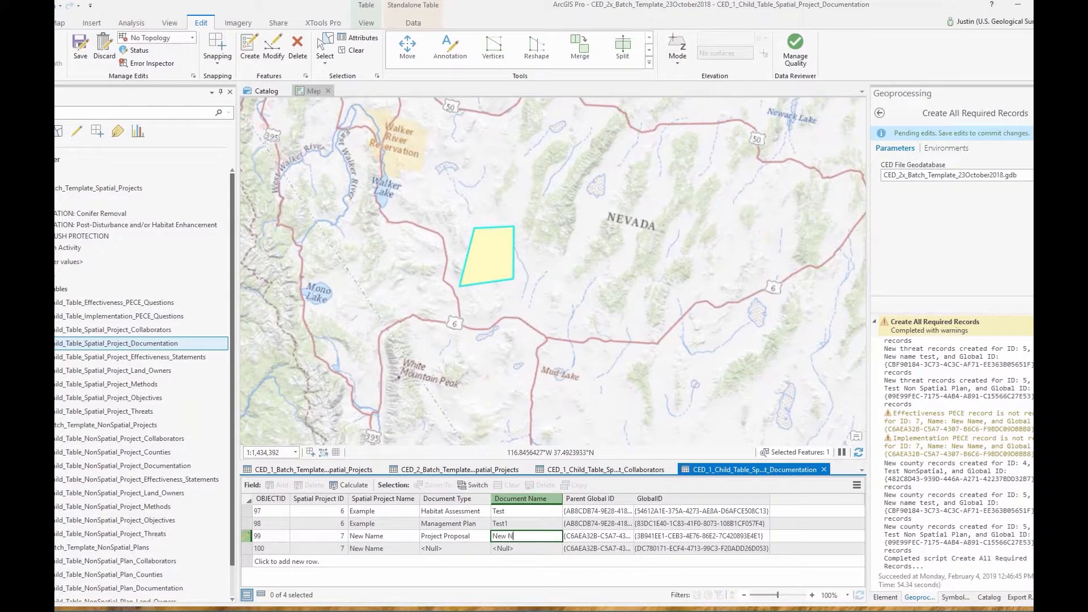
{"action": "type", "text": "ame Proposal"}
Save the documentation edits and confirm the save
{"action": "left_click", "coordinate": [79, 52]}
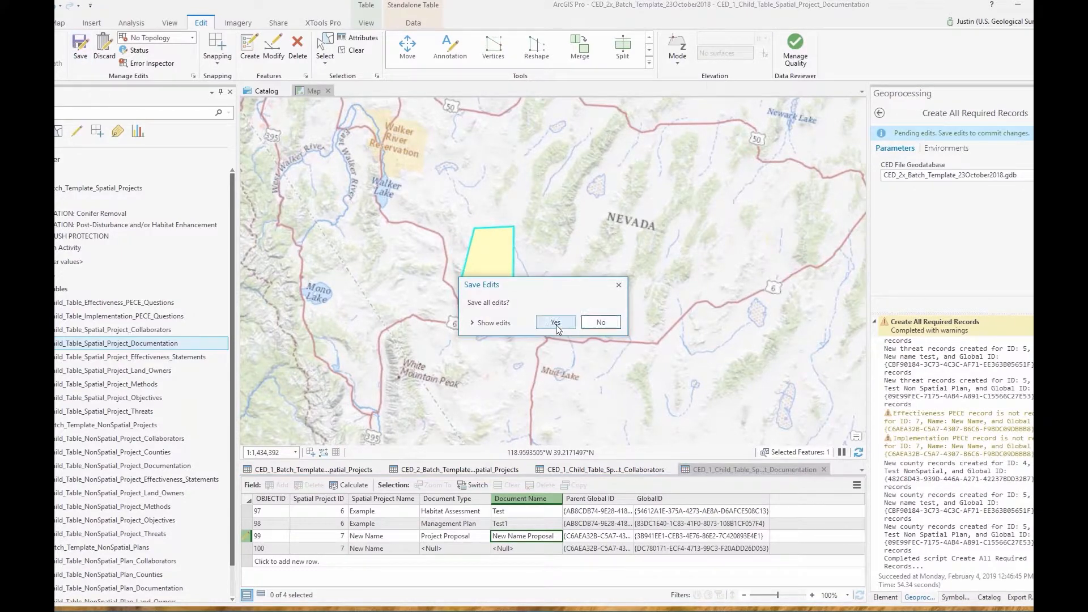
{"action": "left_click", "coordinate": [555, 324]}
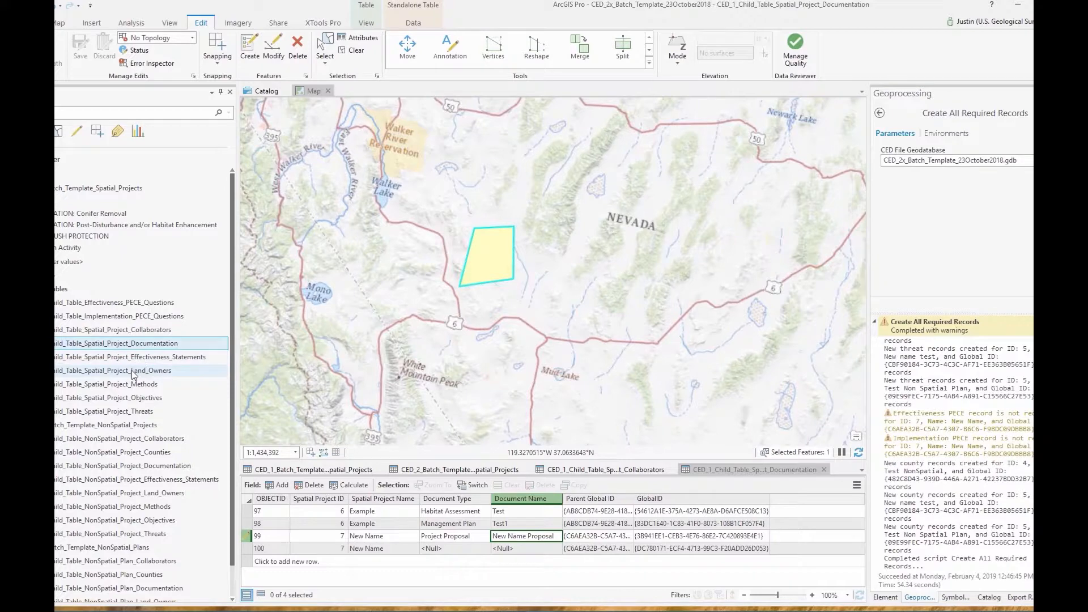
{"action": "right_click", "coordinate": [122, 401]}
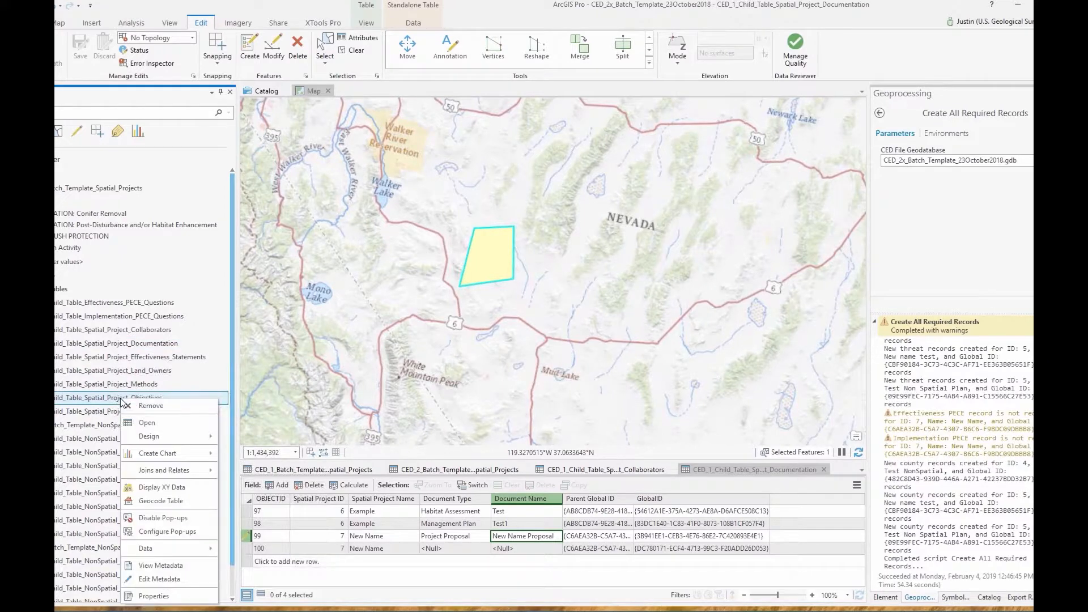
Open the Objectives table, give rows 5 and 6 the fire-behaviour and road-ignition objectives, then save
{"action": "left_click", "coordinate": [145, 423]}
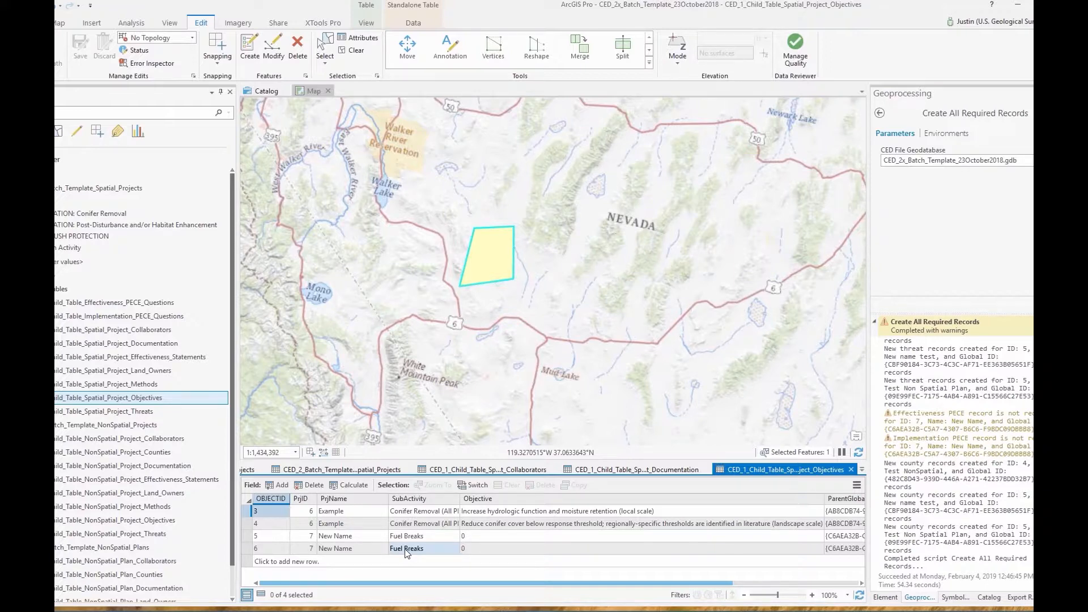
{"action": "left_click", "coordinate": [484, 538]}
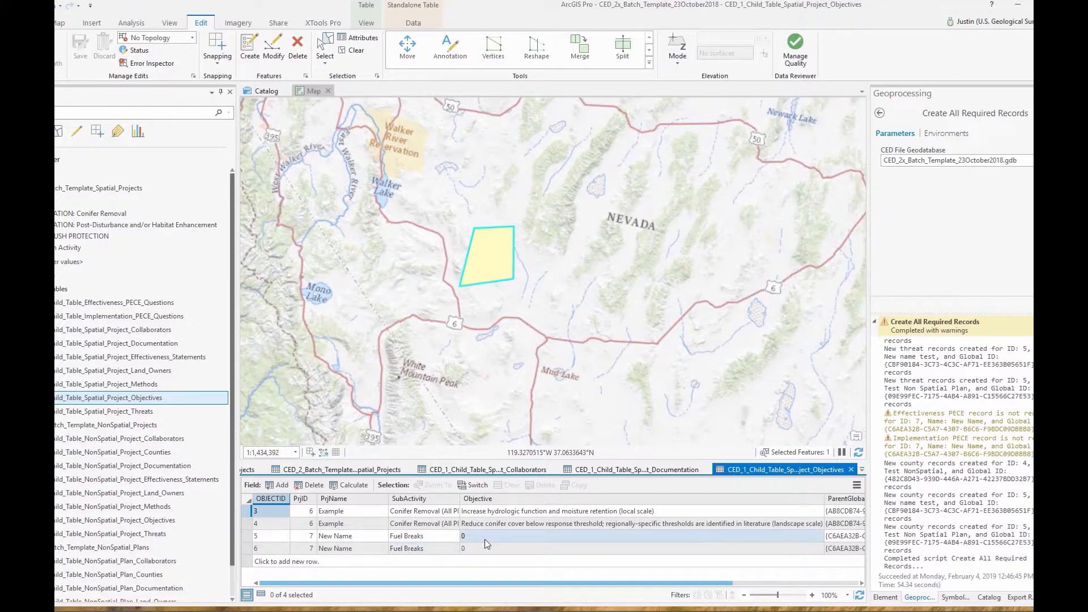
{"action": "left_click", "coordinate": [493, 536]}
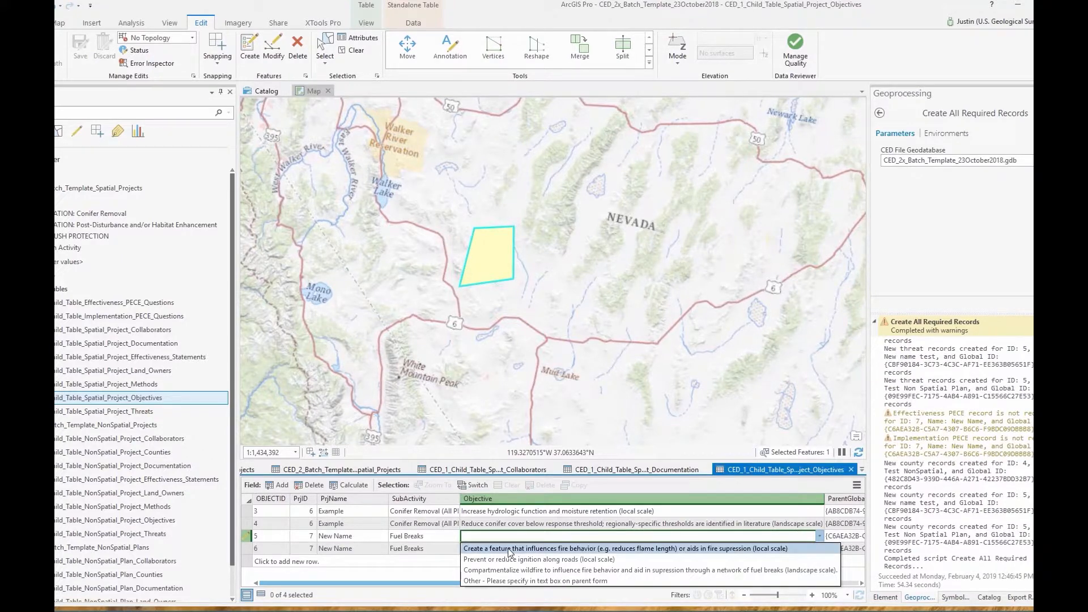
{"action": "left_click", "coordinate": [513, 549]}
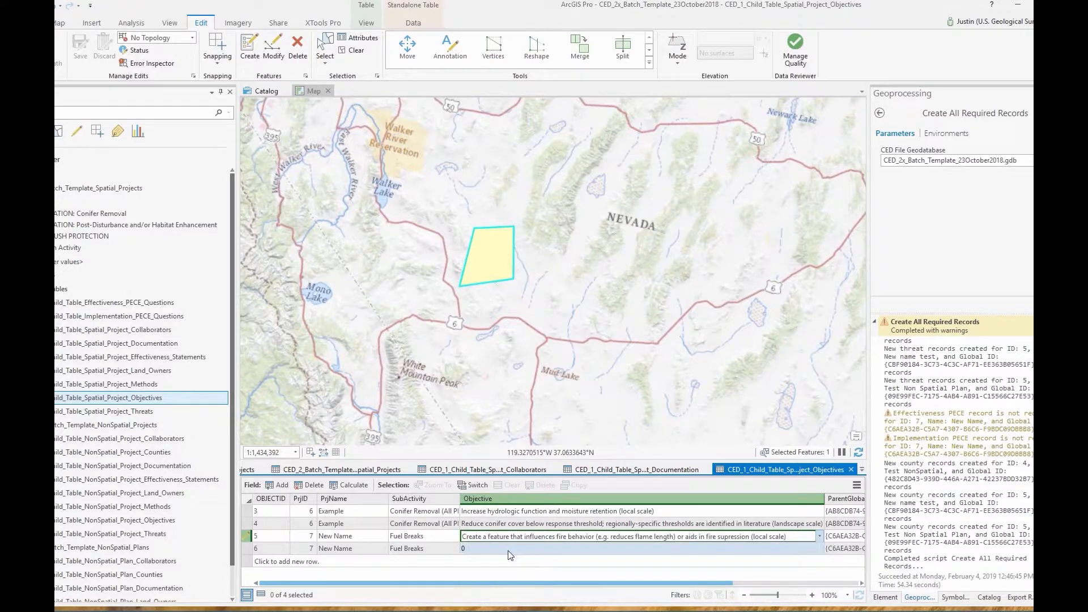
{"action": "left_click", "coordinate": [474, 548]}
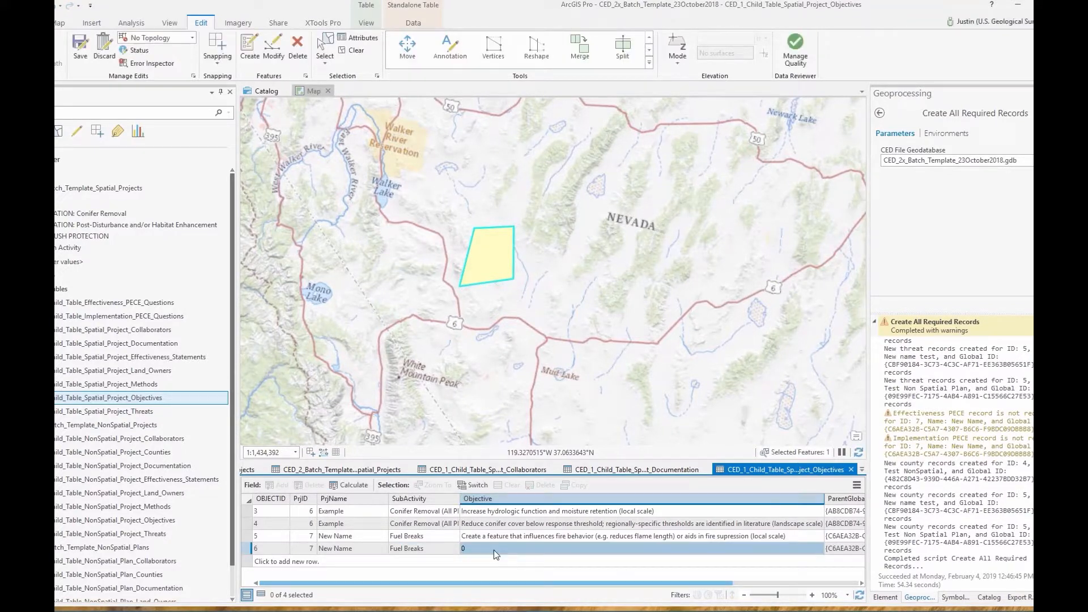
{"action": "left_click", "coordinate": [495, 549]}
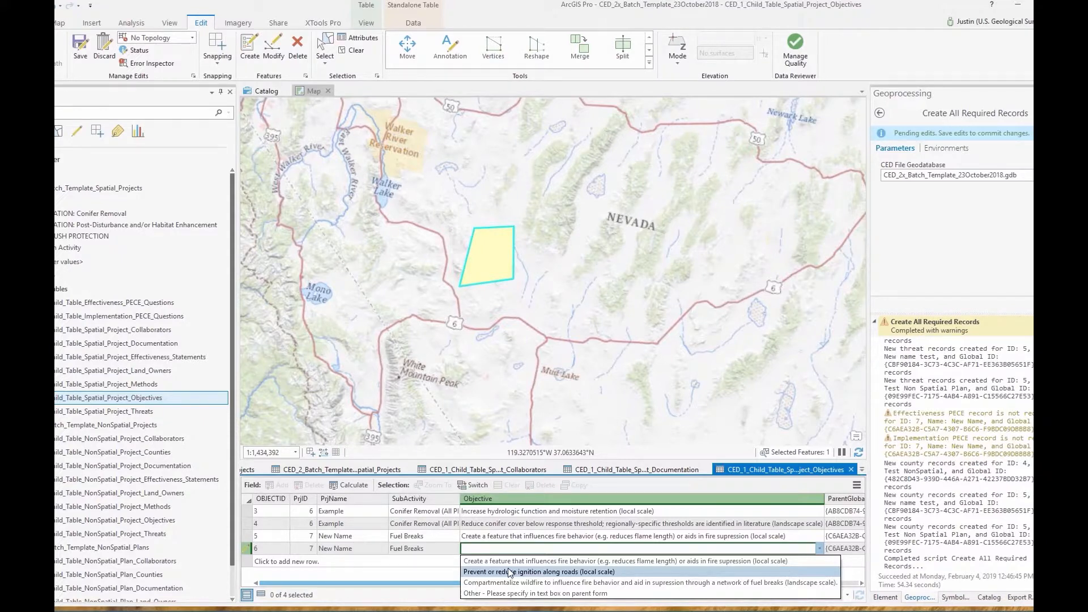
{"action": "left_click", "coordinate": [509, 572]}
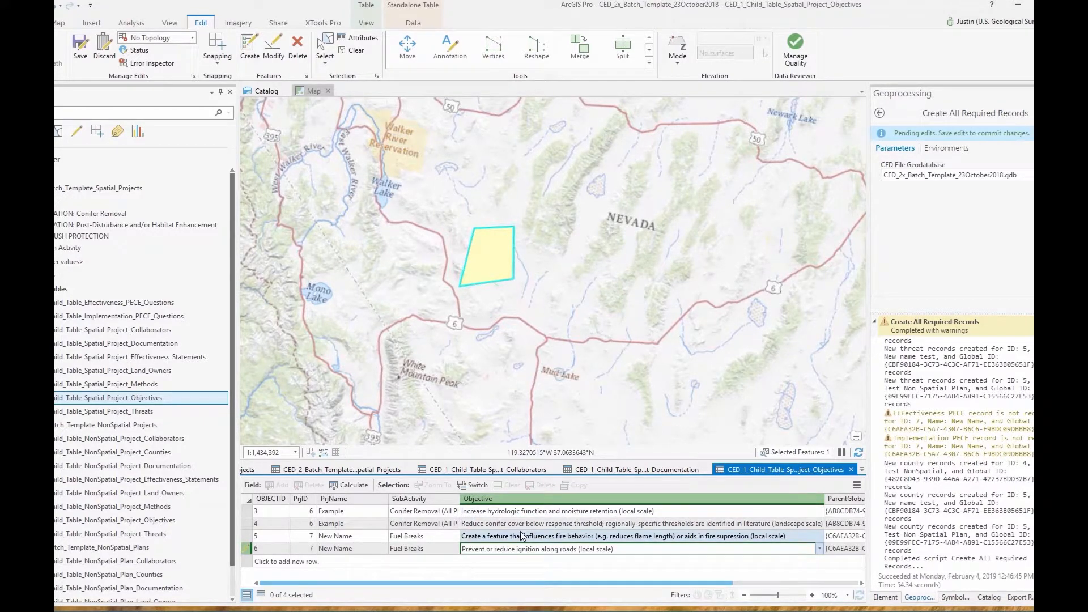
{"action": "left_click", "coordinate": [422, 535]}
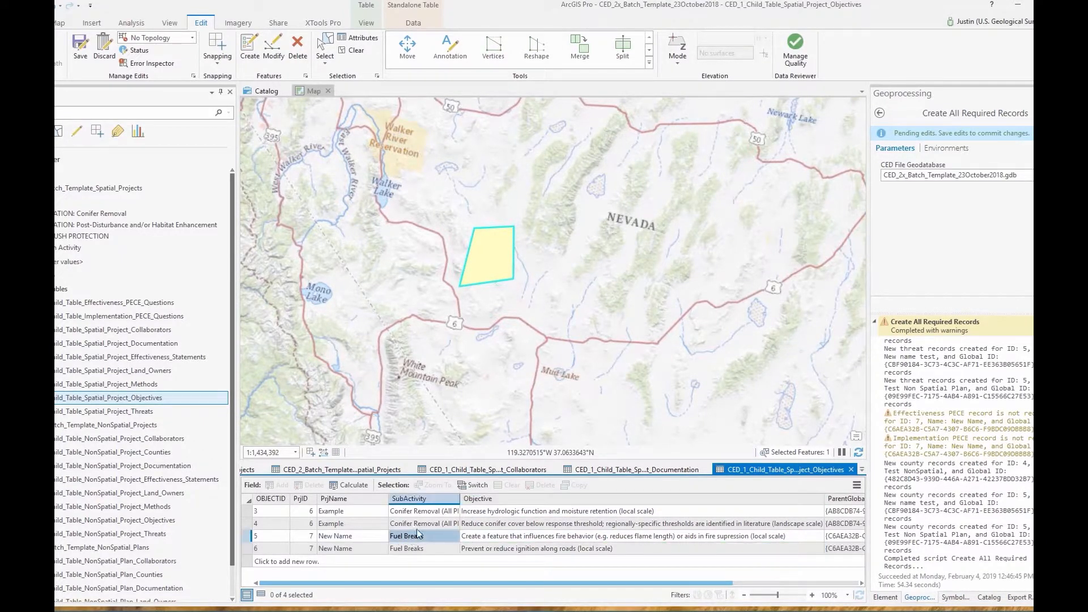
{"action": "left_click", "coordinate": [82, 51]}
{"action": "left_click", "coordinate": [556, 323]}
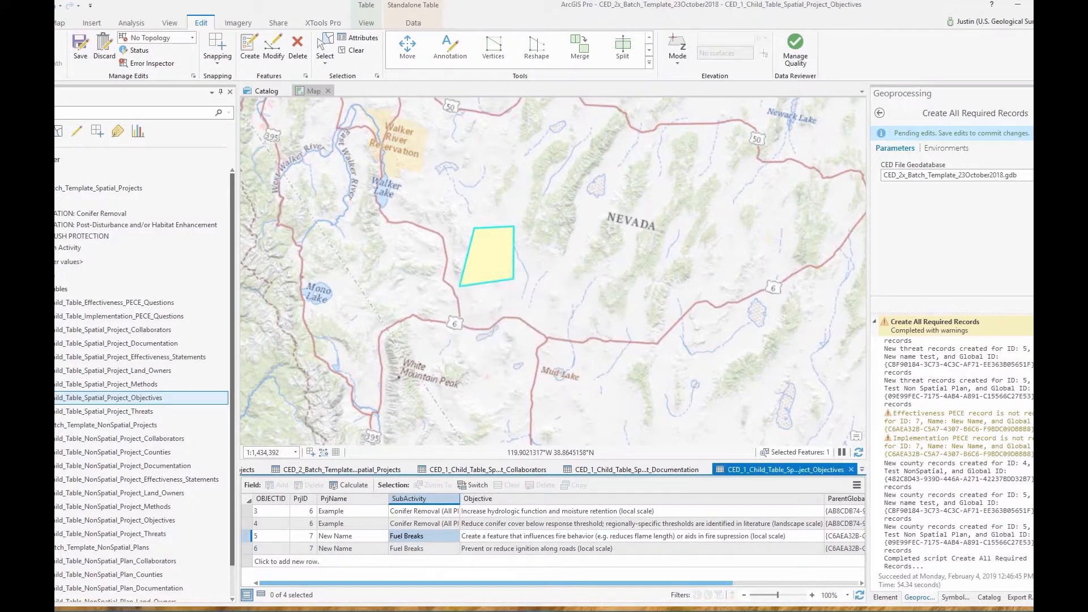
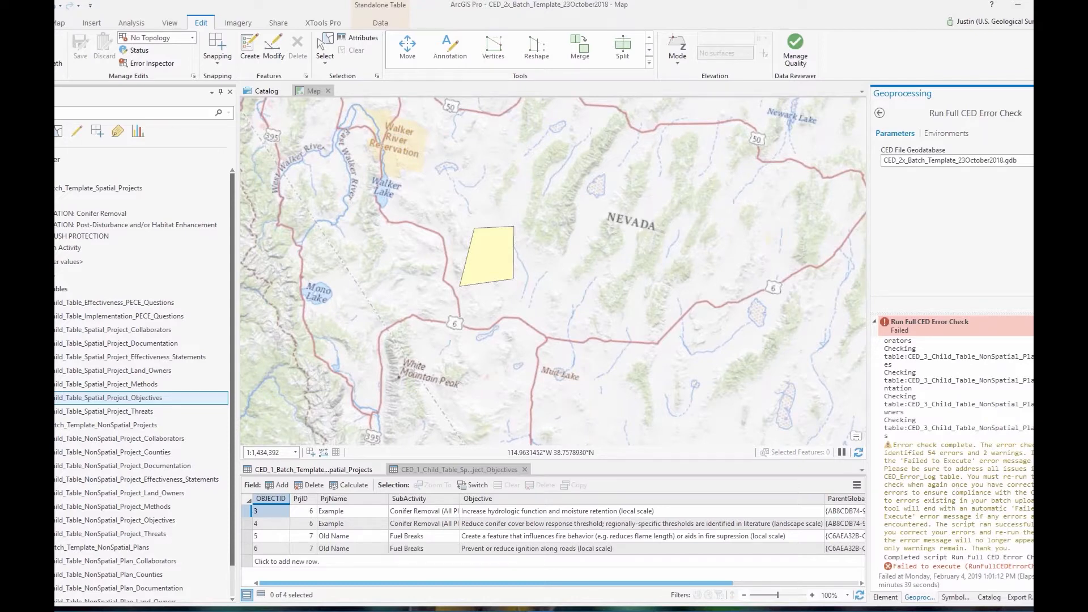
Scroll up through the failed error check's messages about missing Effectiveness Statements for ObjectIDs 5, 6 and 7
{"action": "scroll", "coordinate": [957, 464], "scroll_direction": "up", "scroll_amount": 15}
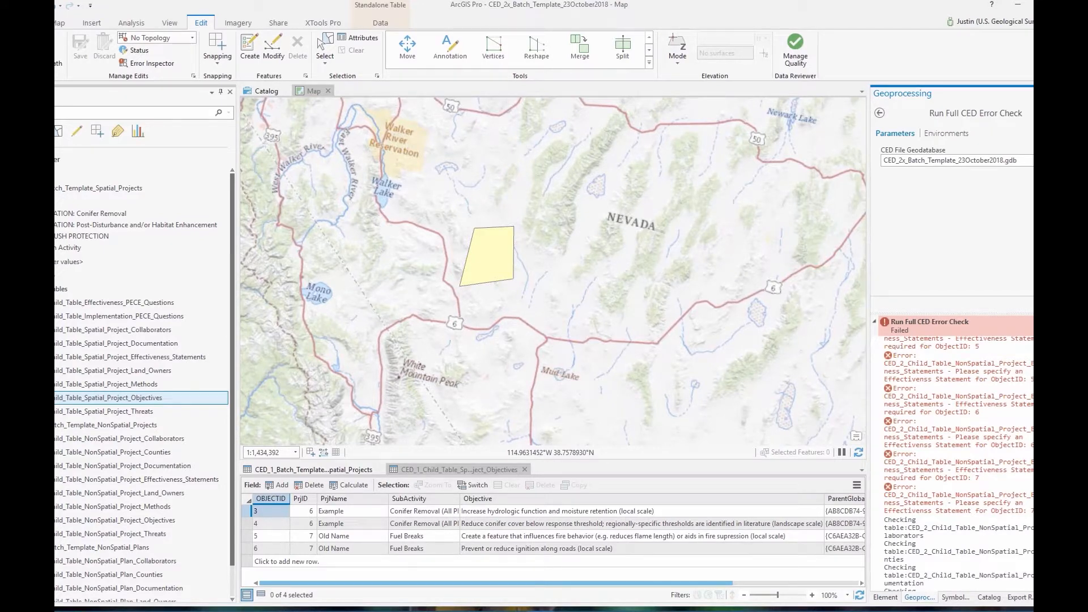
{"action": "scroll", "coordinate": [958, 465], "scroll_direction": "up", "scroll_amount": 5}
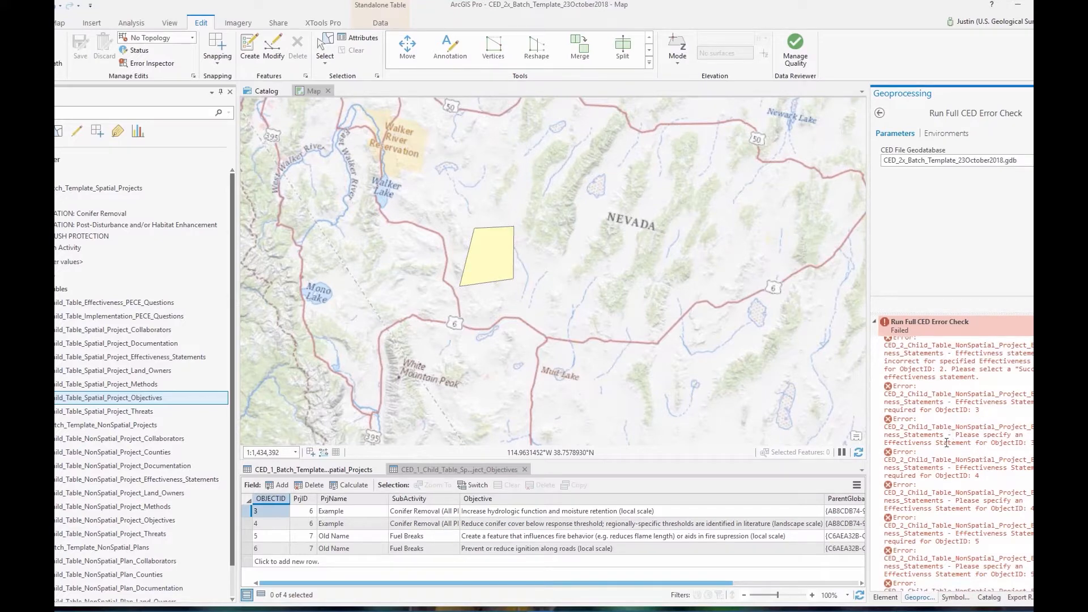
{"action": "scroll", "coordinate": [122, 485], "scroll_direction": "down", "scroll_amount": 2}
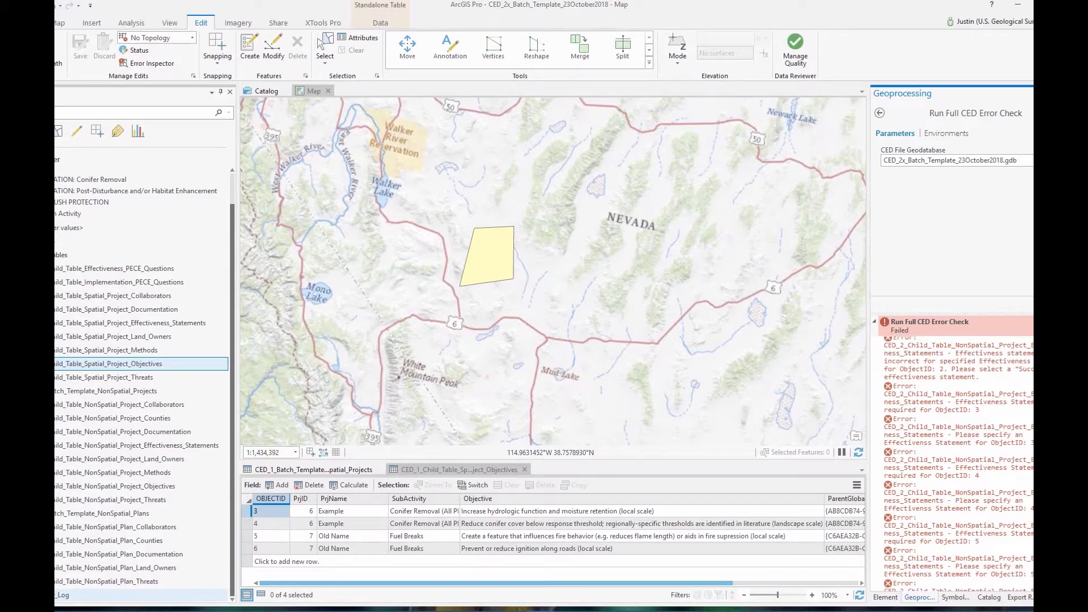
Open the CED_Error_Log table, enlarge it, and widen the Table and Error Description columns
{"action": "right_click", "coordinate": [59, 594]}
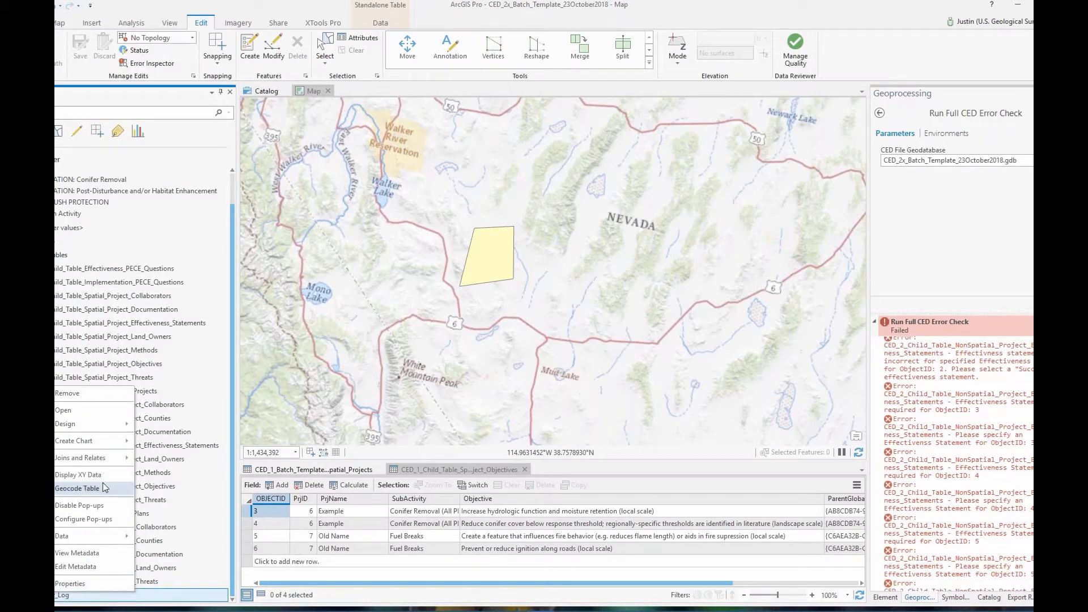
{"action": "left_click", "coordinate": [64, 410]}
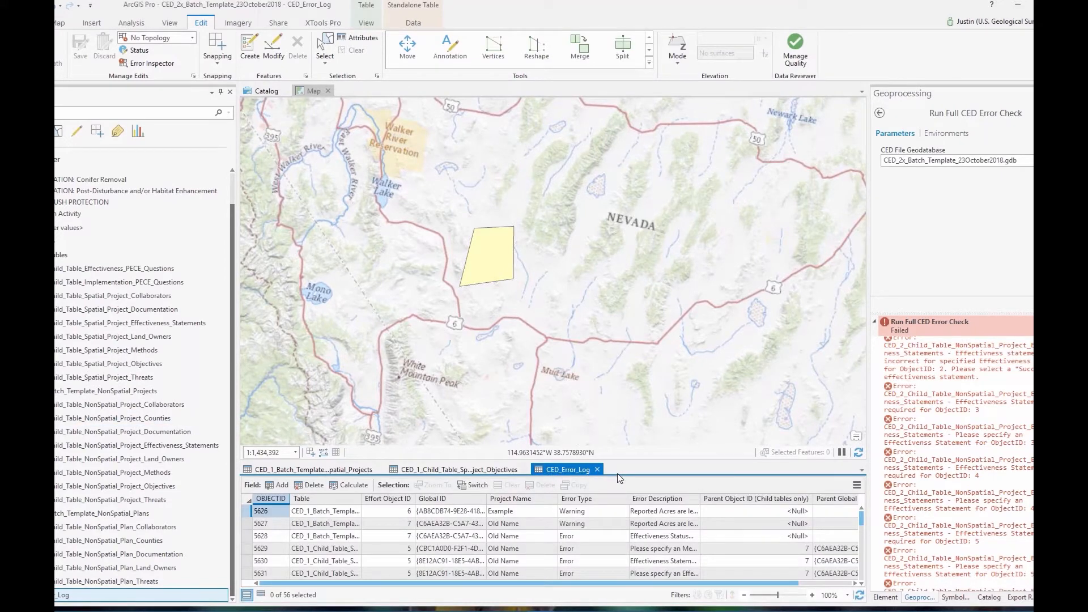
{"action": "left_click_drag", "start_coordinate": [624, 460], "coordinate": [623, 361]}
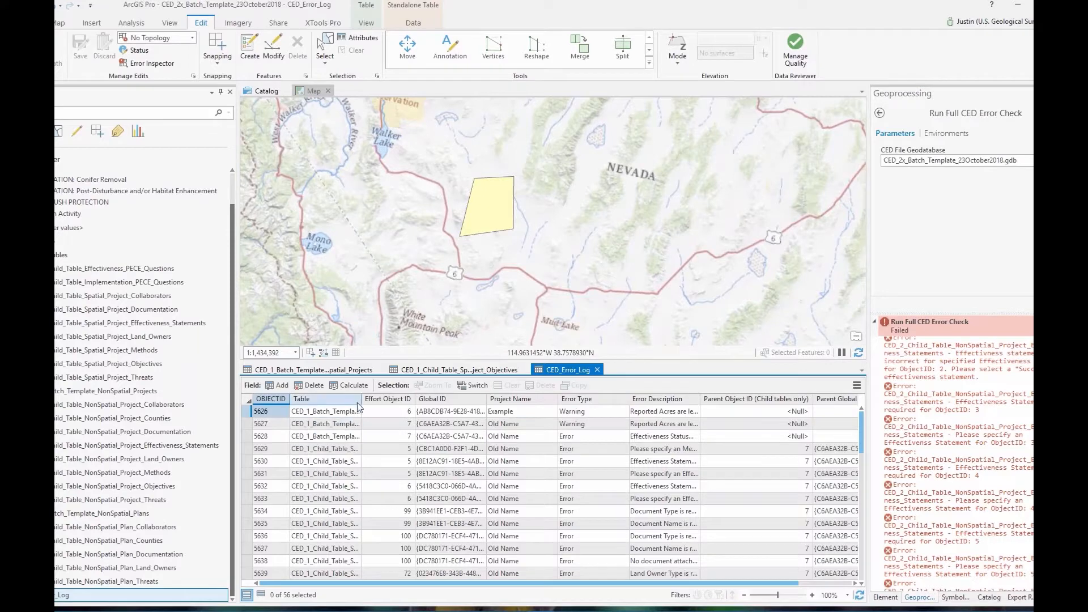
{"action": "double_click", "coordinate": [369, 401]}
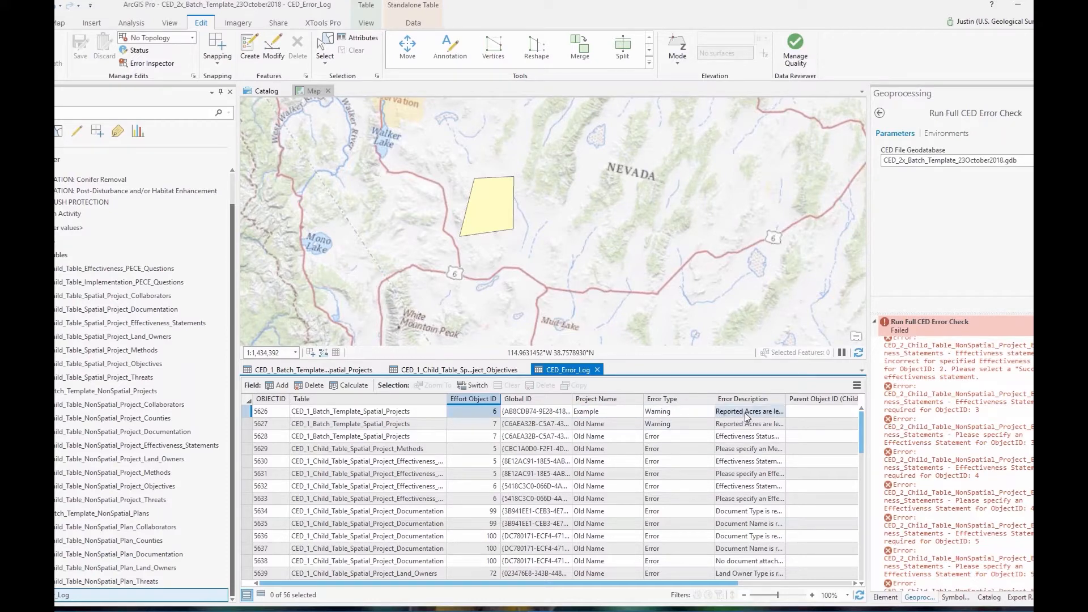
{"action": "left_click_drag", "start_coordinate": [786, 398], "coordinate": [843, 399]}
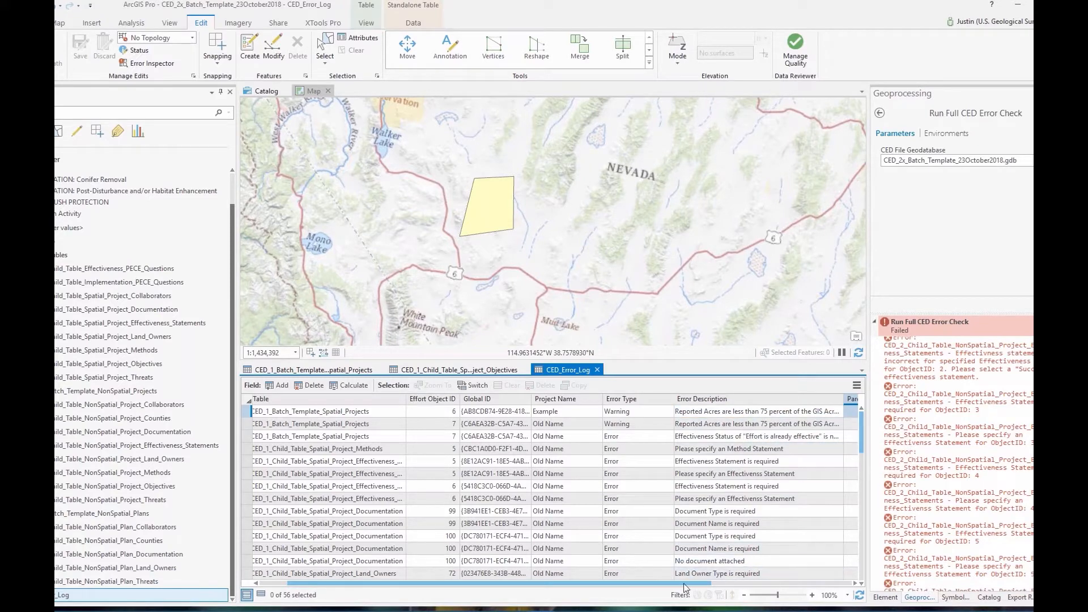
{"action": "left_click_drag", "start_coordinate": [688, 582], "coordinate": [835, 607]}
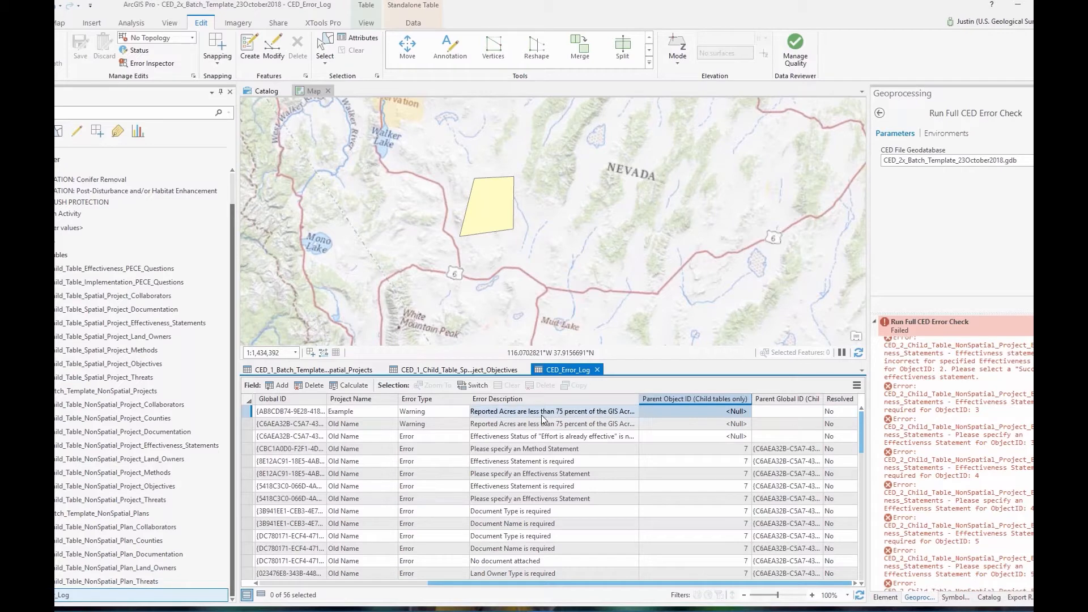
Set the Reported Acres warning row's Resolved value to Yes
{"action": "left_click", "coordinate": [840, 411]}
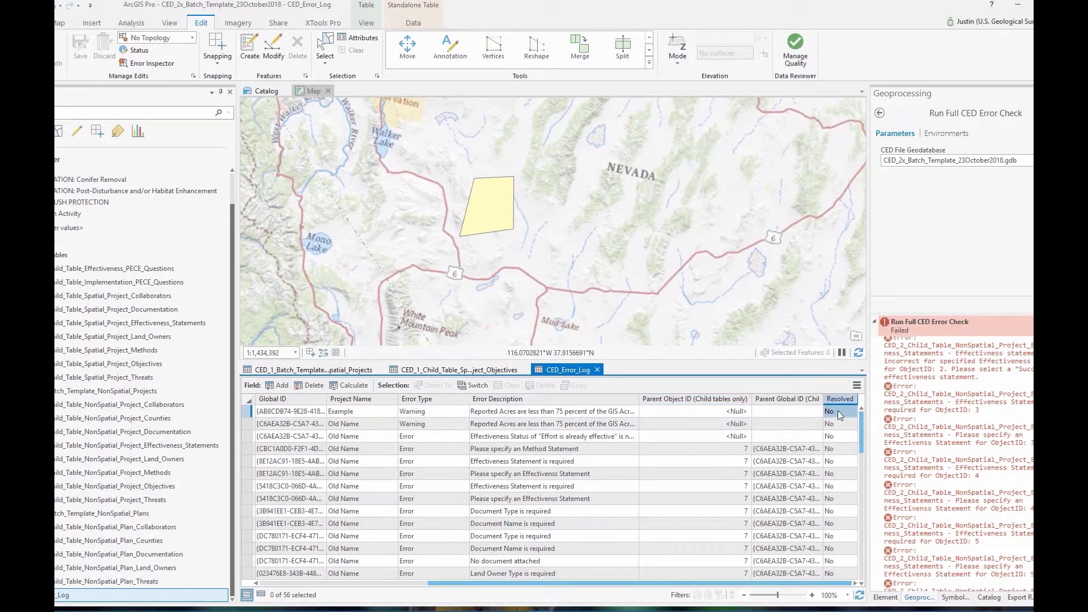
{"action": "left_click", "coordinate": [853, 411]}
{"action": "left_click", "coordinate": [833, 446]}
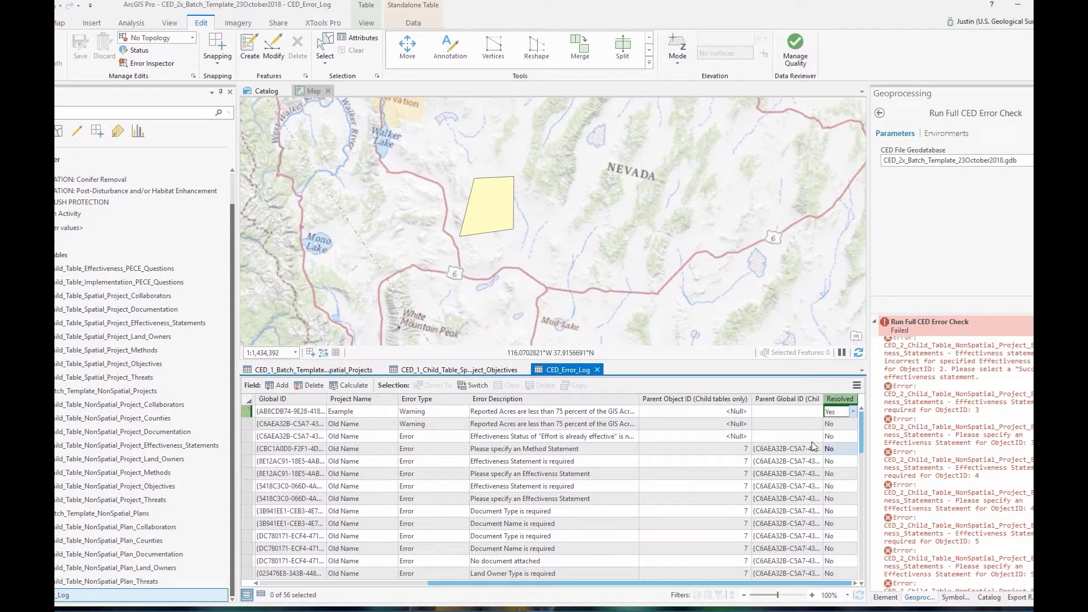